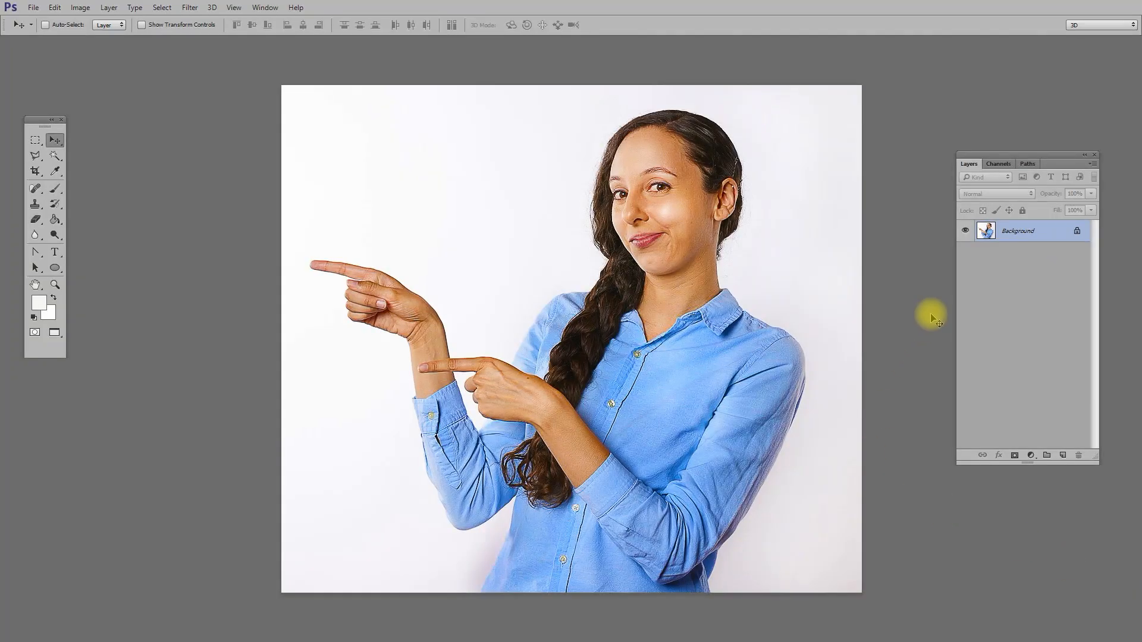
# Convert the woman photo's Background into a regular layer named "flip image".
pyautogui.press('space')
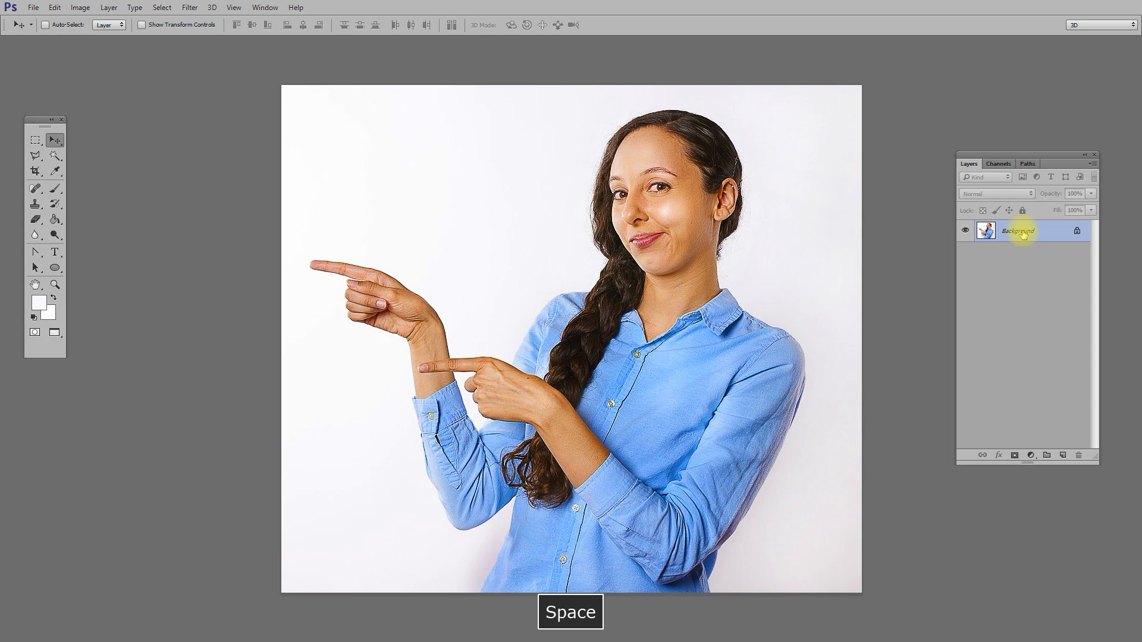
pyautogui.doubleClick(1018, 232)
pyautogui.write('f')
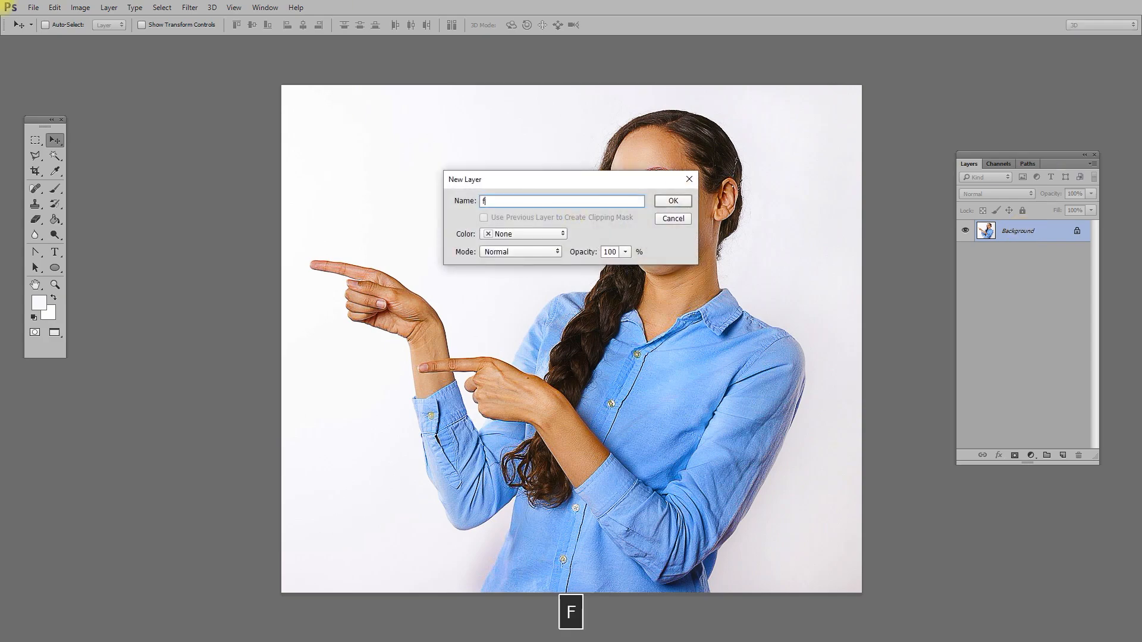
pyautogui.write('lip image')
pyautogui.click(674, 202)
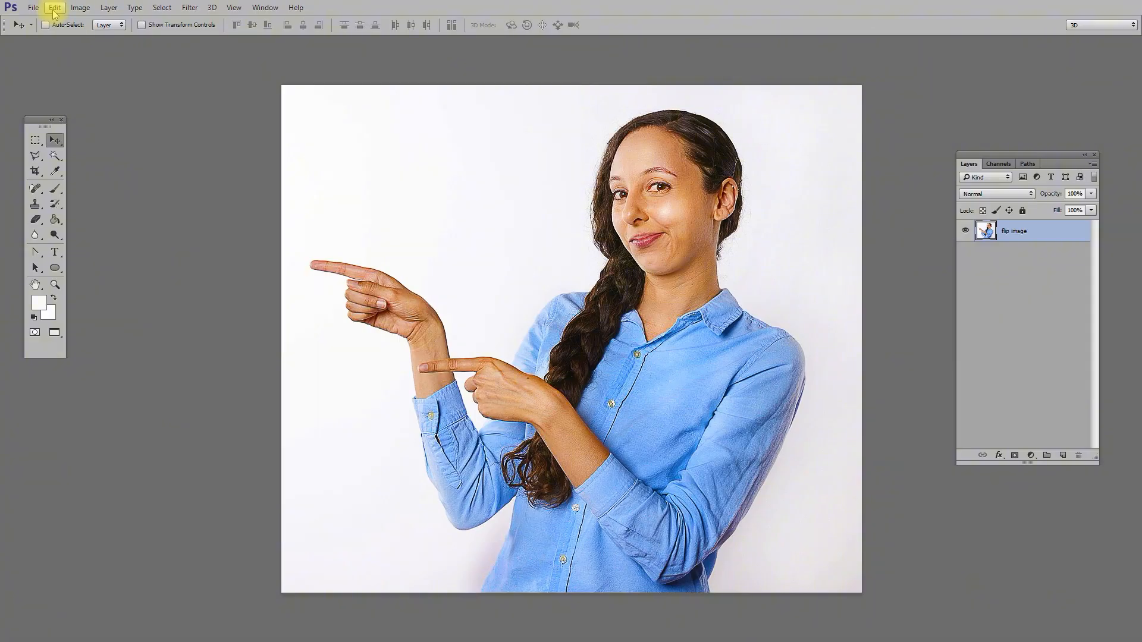
# Mirror the "flip image" layer left to right with the Flip Horizontal transform.
pyautogui.click(55, 8)
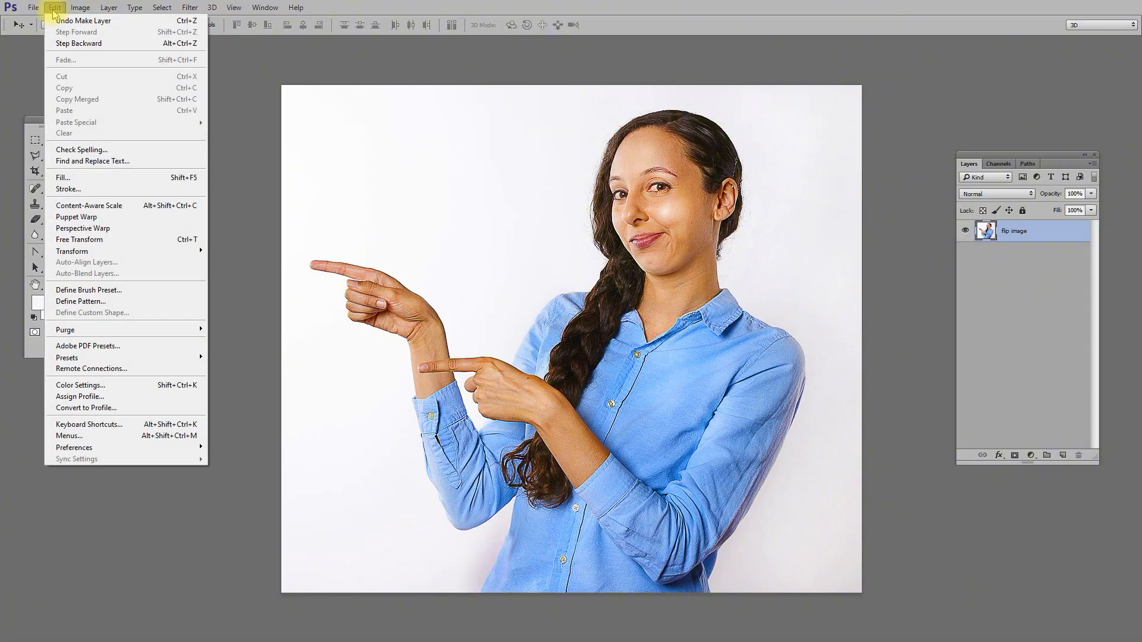
pyautogui.moveTo(110, 253)
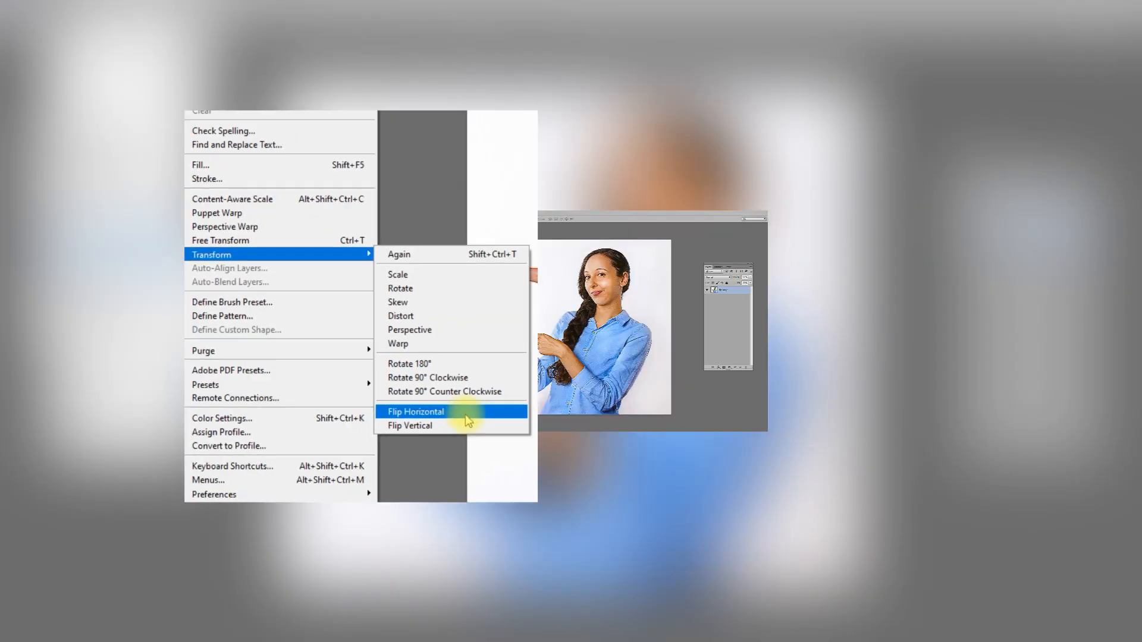
pyautogui.click(690, 453)
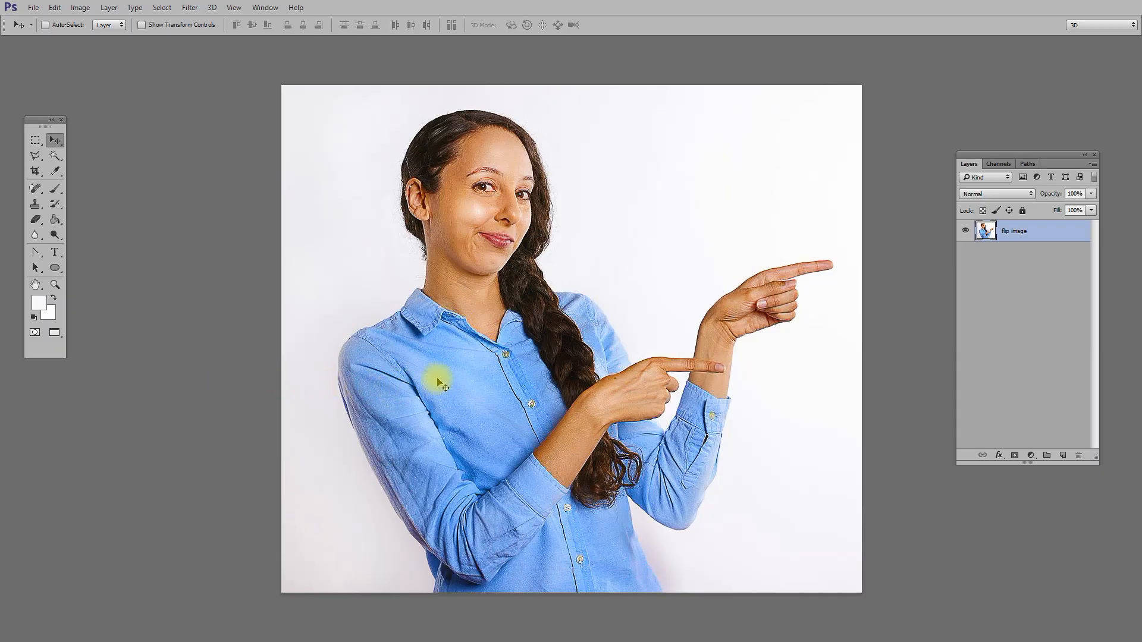
# Flip the "flip image" layer with Free Transform by setting its width to -100%, and apply the transform.
pyautogui.hotkey('ctrl', 't')
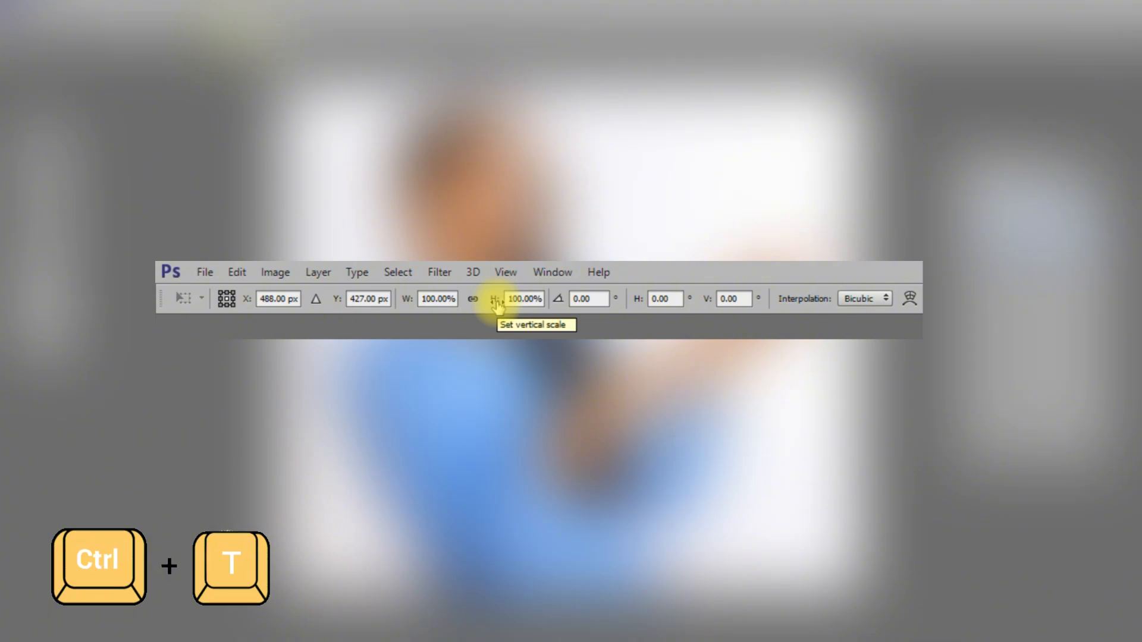
pyautogui.click(424, 299)
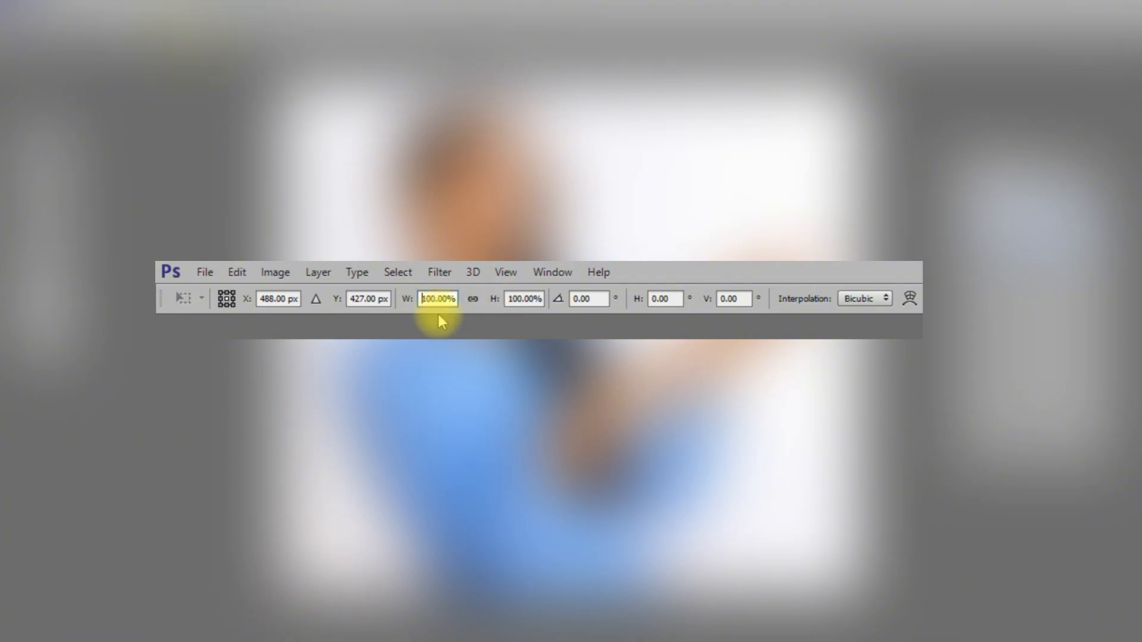
pyautogui.write('-')
pyautogui.press('Return')
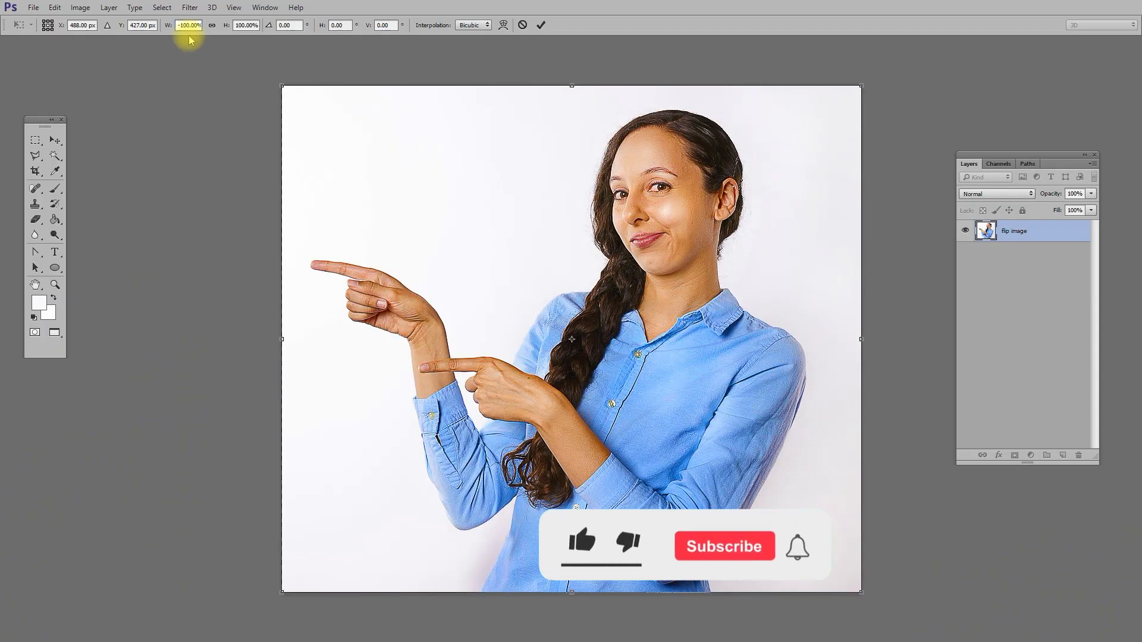
pyautogui.press('Return')
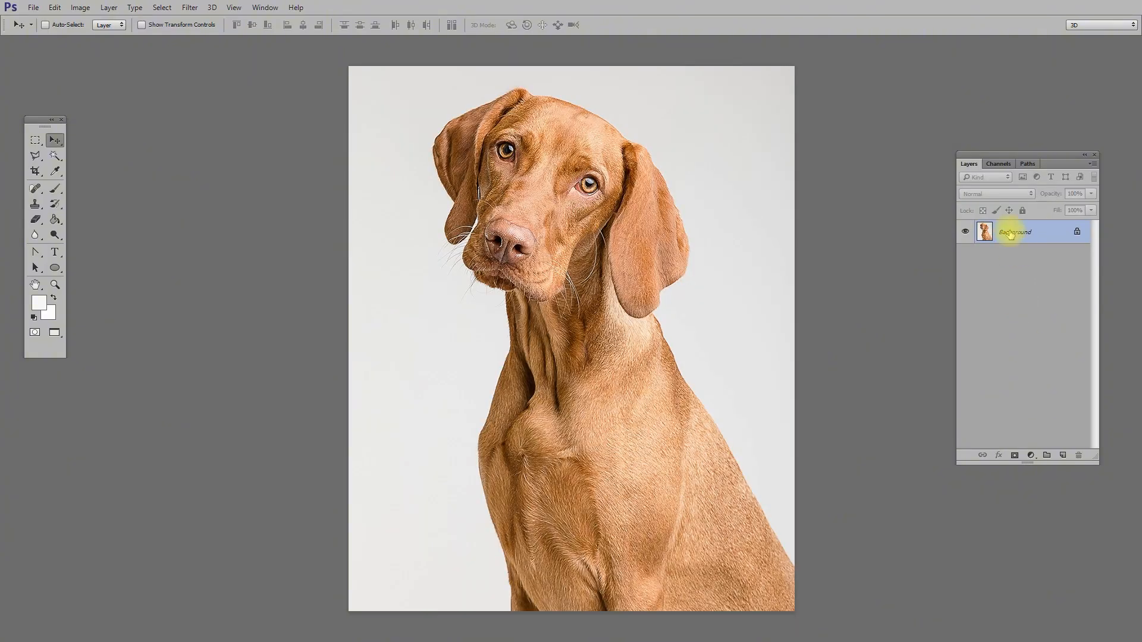
# Convert the dog photo's Background into a layer named "flip image effect" and duplicate that layer.
pyautogui.doubleClick(1010, 234)
pyautogui.write('Mirror image effect')
pyautogui.press('Return')
pyautogui.rightClick(1010, 233)
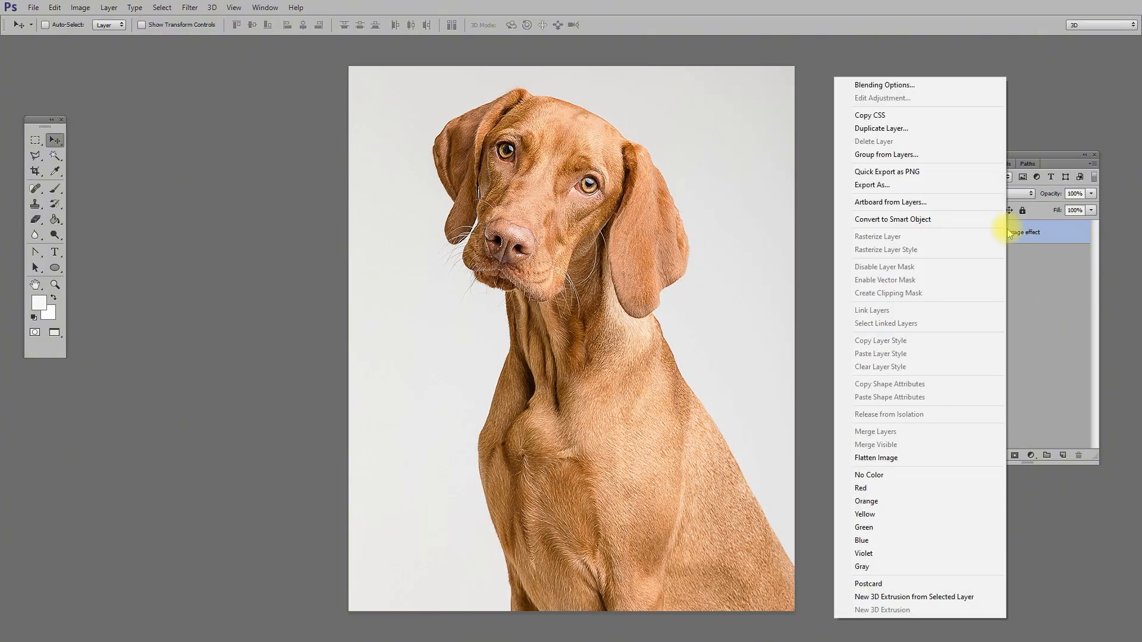
pyautogui.click(874, 128)
pyautogui.press('Return')
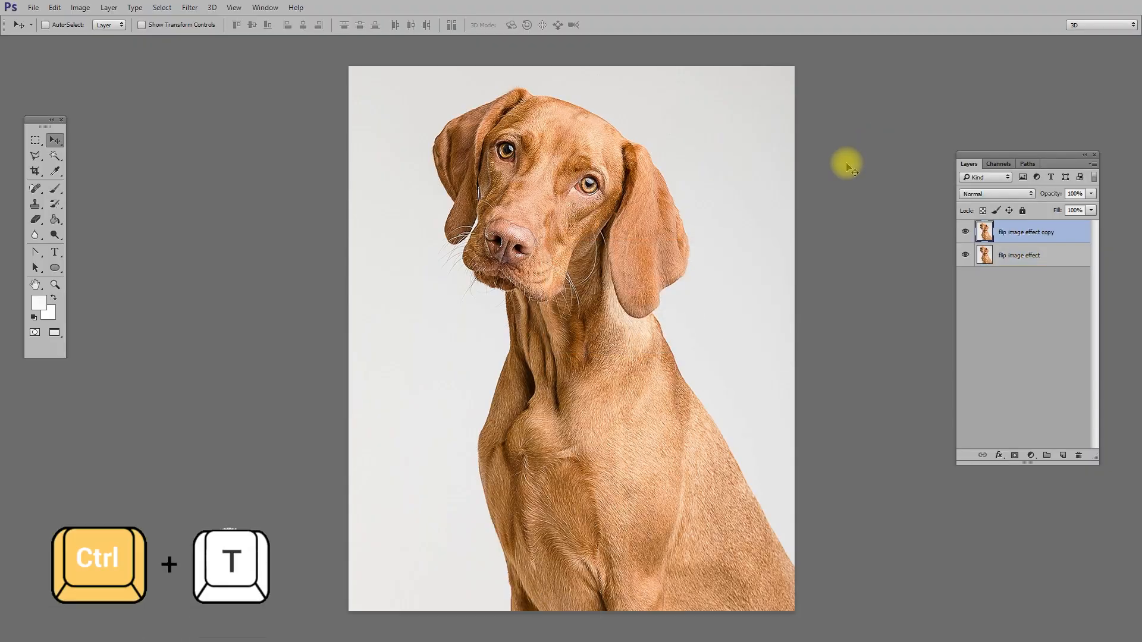
# Mirror the duplicate layer about its right edge with Free Transform at -100% width, and extend the canvas with Reveal All.
pyautogui.hotkey('ctrl', 't')
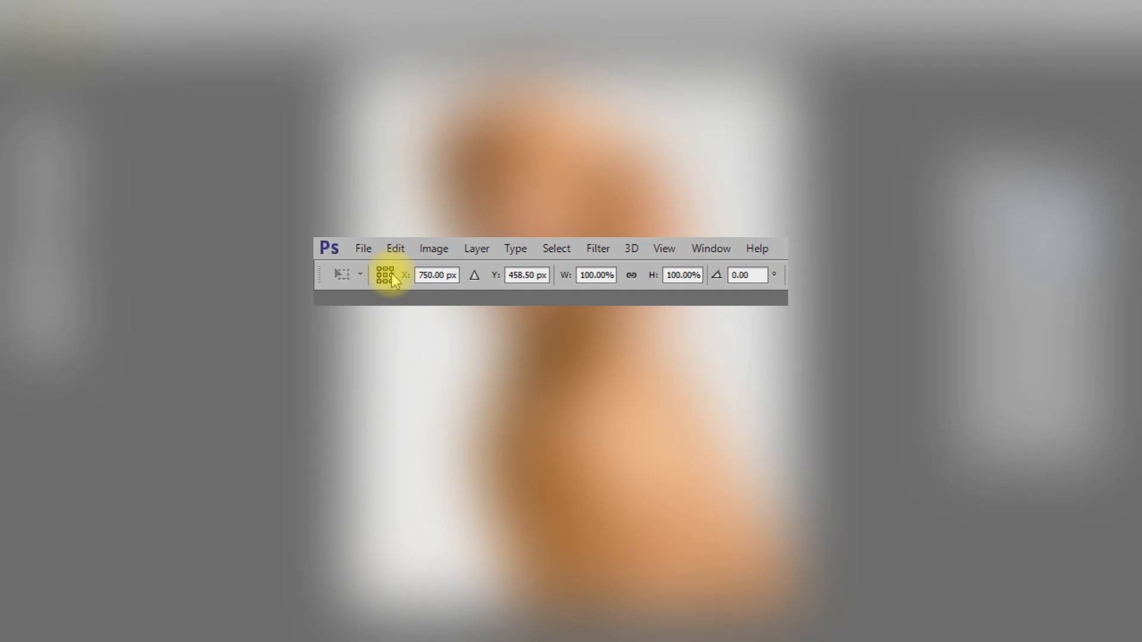
pyautogui.click(583, 275)
pyautogui.write('-')
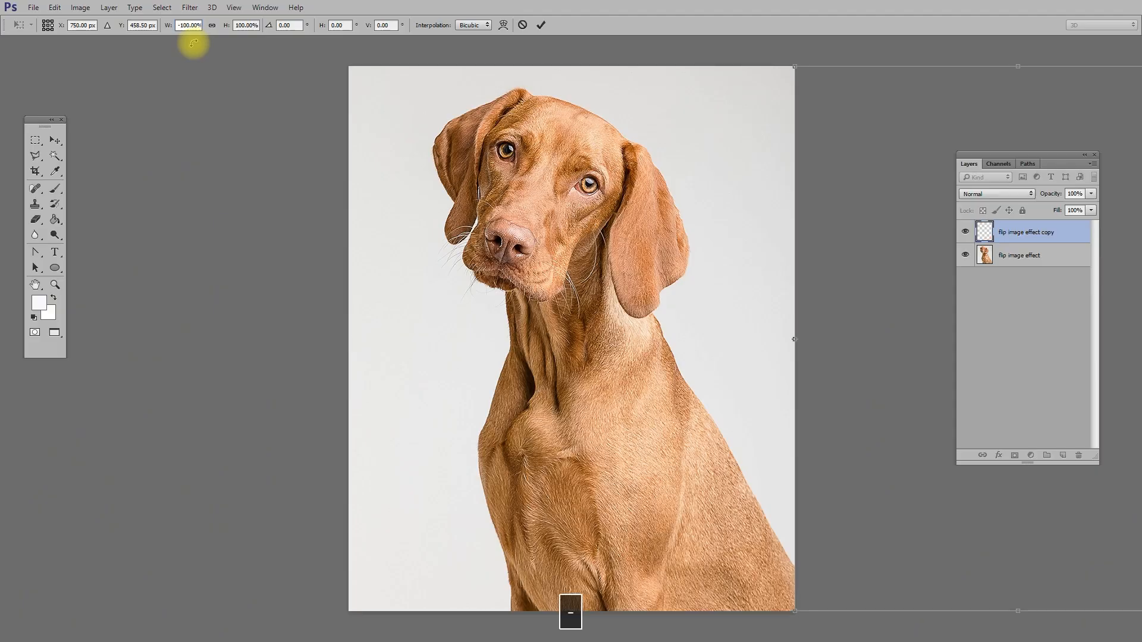
pyautogui.press('Return')
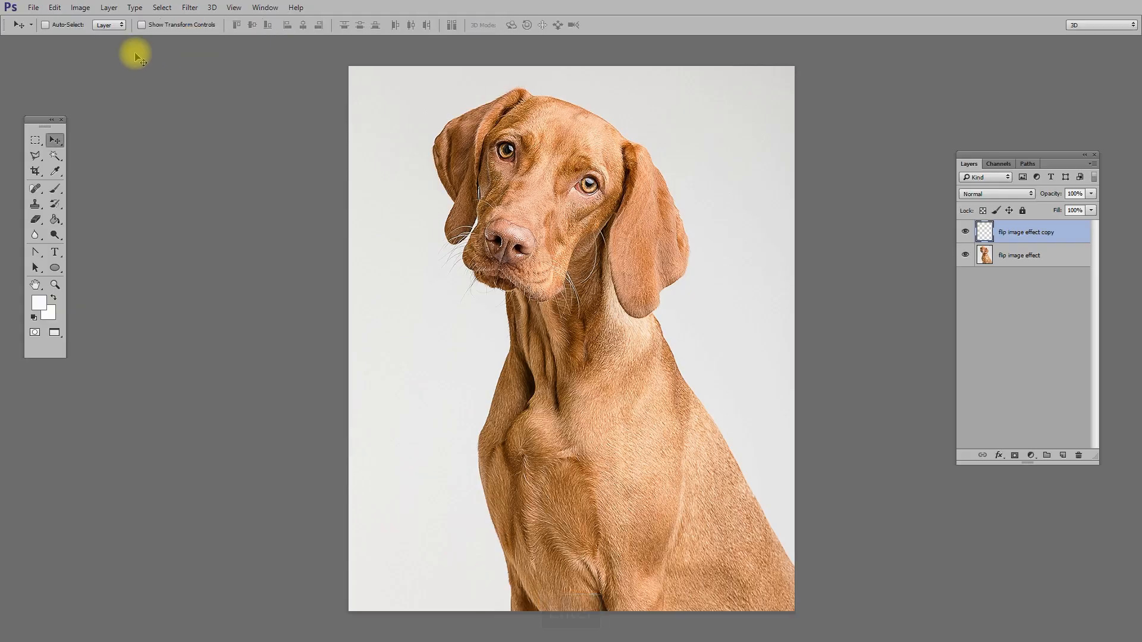
pyautogui.click(81, 7)
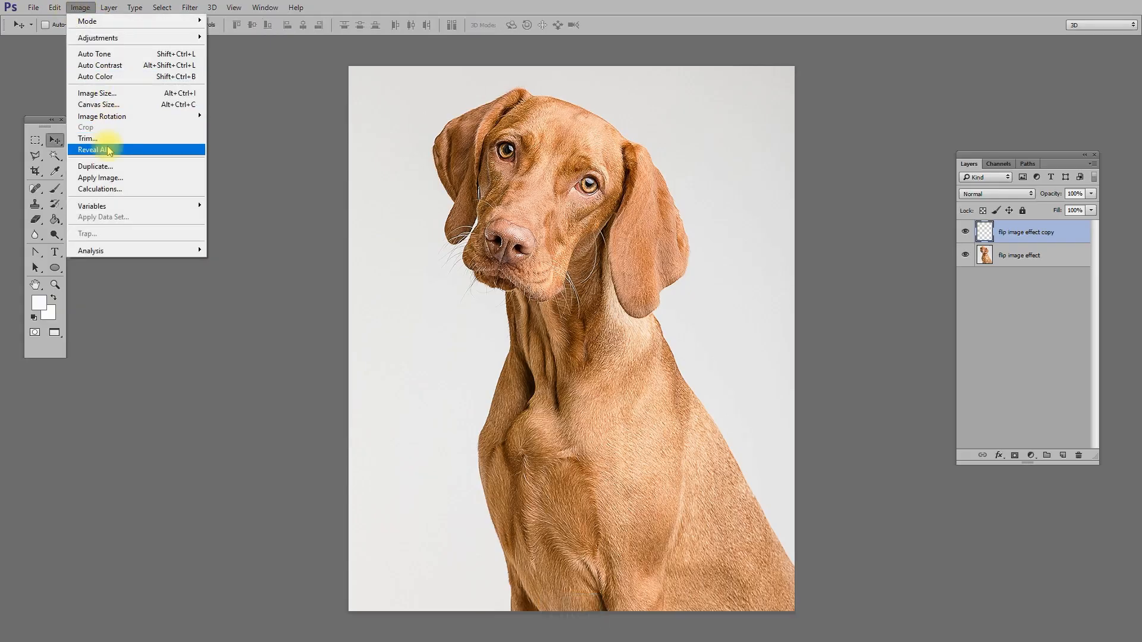
pyautogui.click(109, 151)
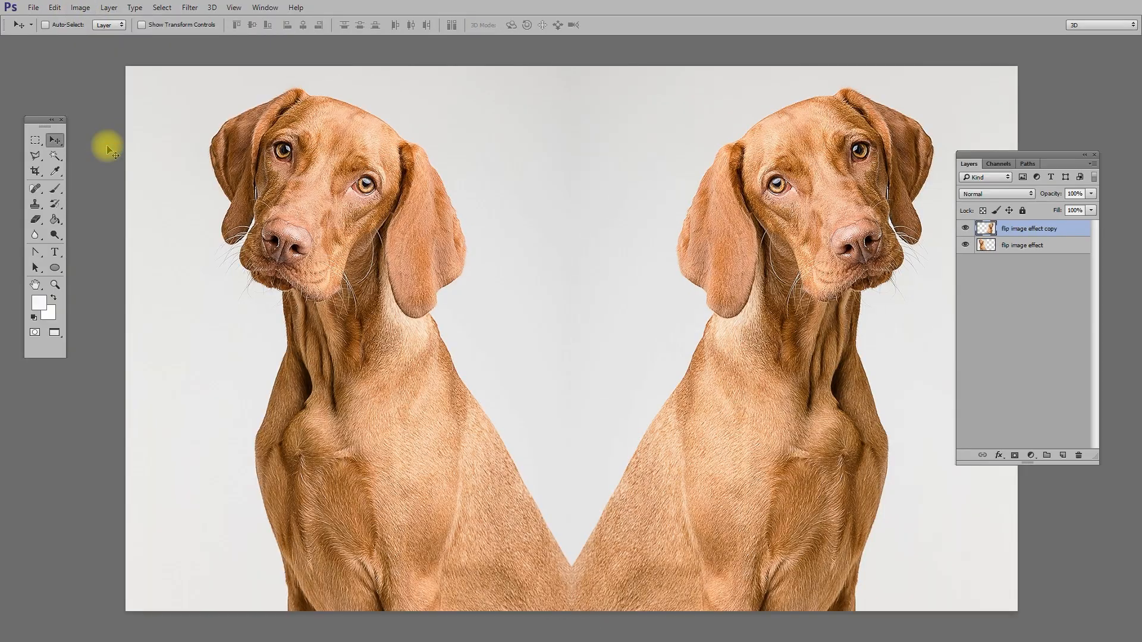
# Select both dog layers together and duplicate them.
pyautogui.keyDown('shift'); pyautogui.click(1022, 249); pyautogui.keyUp('shift')
pyautogui.rightClick(1020, 246)
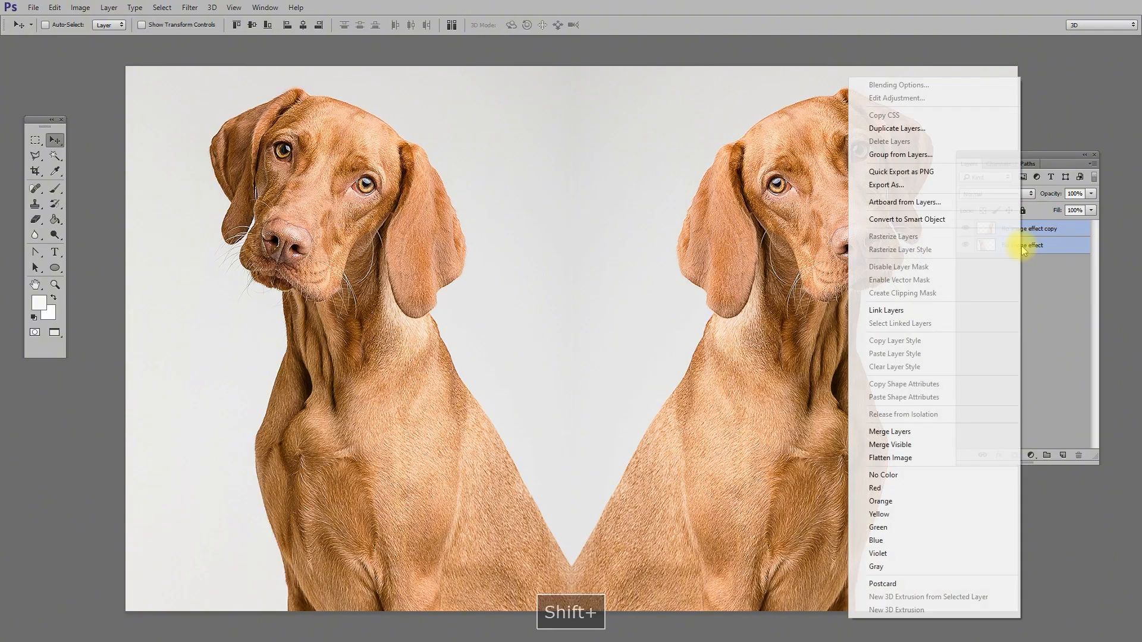
pyautogui.click(914, 129)
pyautogui.click(772, 272)
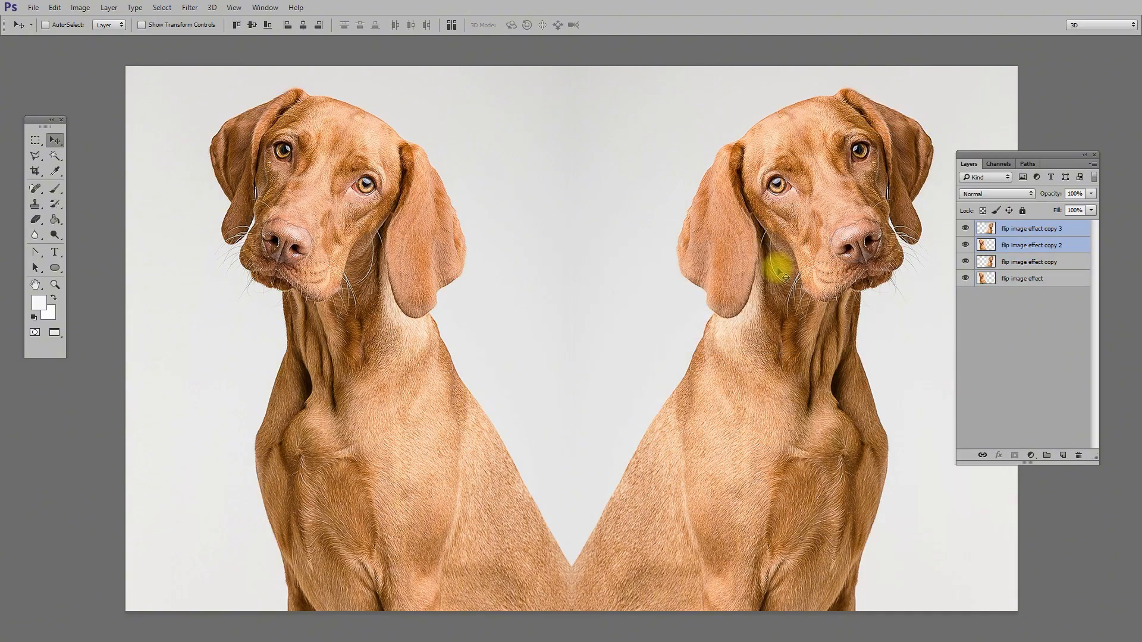
# Mirror the two duplicated layers downward with Free Transform, using the bottom-centre reference point and a height of -100%.
pyautogui.hotkey('ctrl', 't')
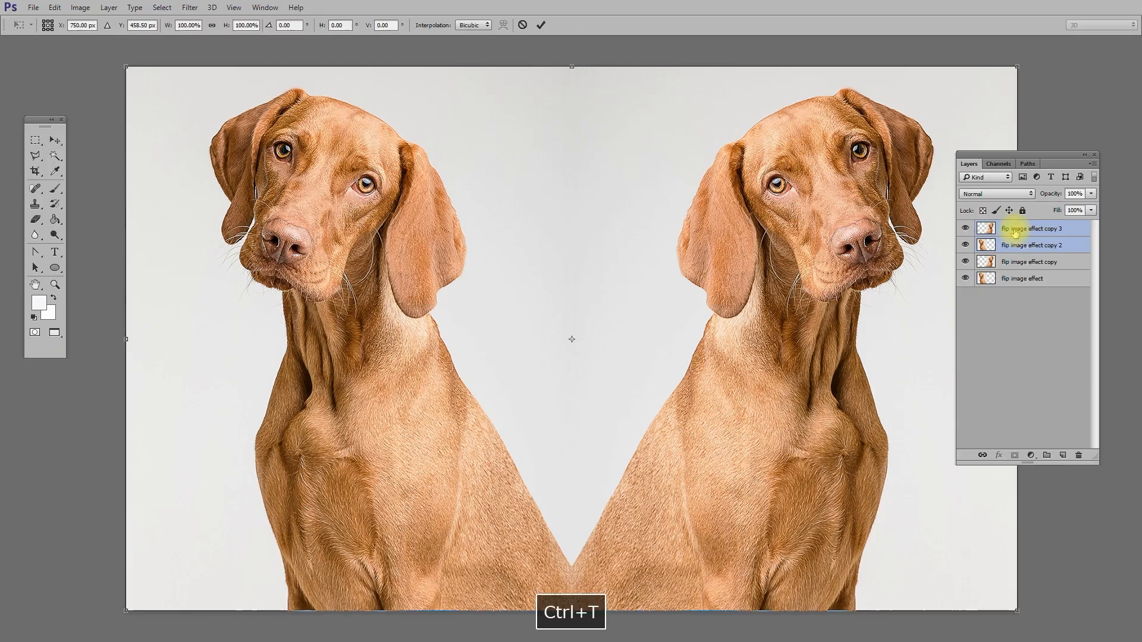
pyautogui.click(48, 29)
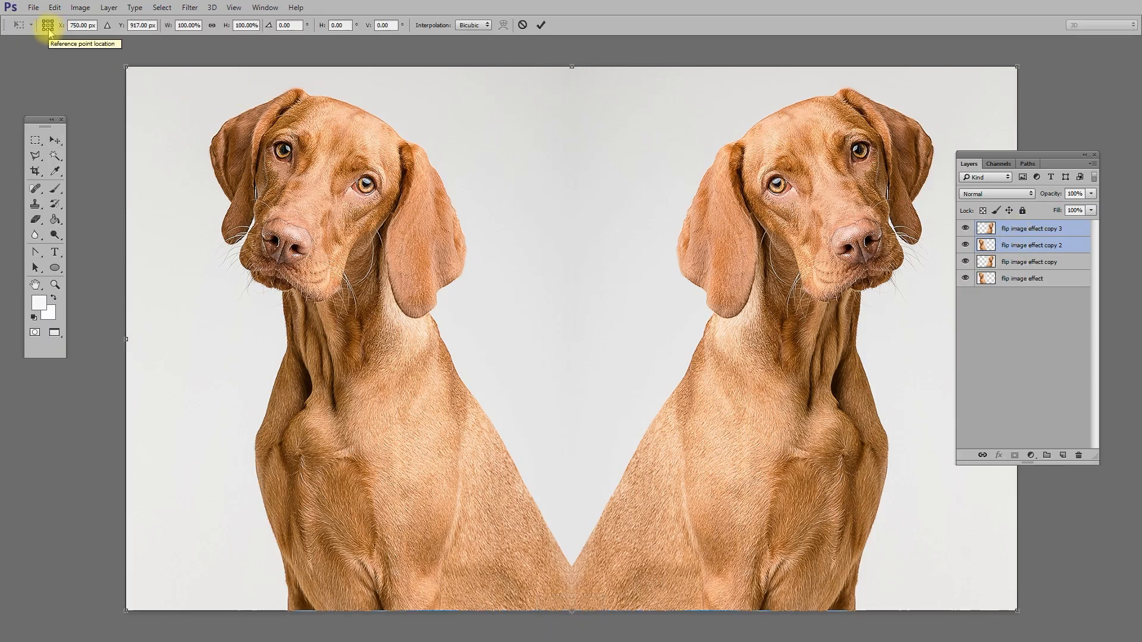
pyautogui.click(238, 25)
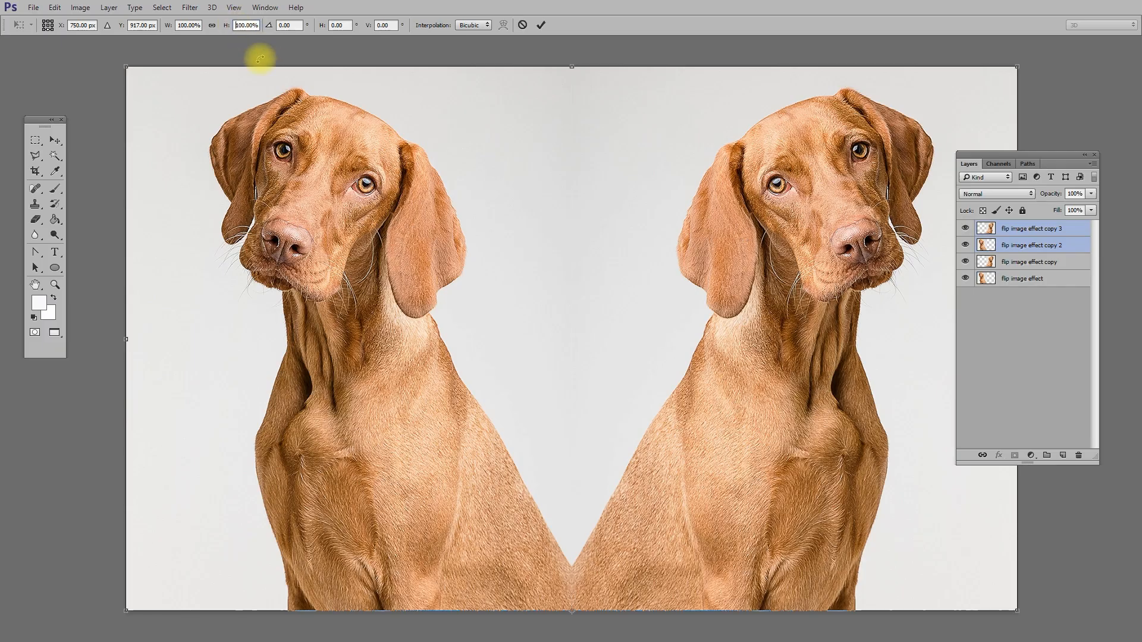
pyautogui.write('-')
pyautogui.press('Return')
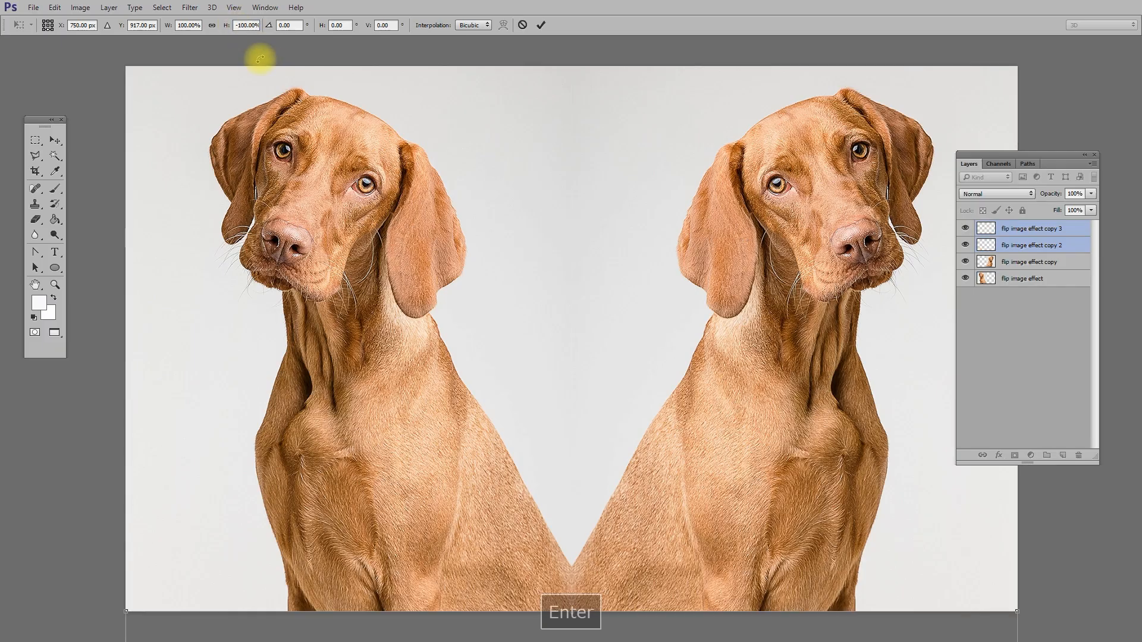
pyautogui.press('Return')
# Extend the canvas downward with Reveal All to include the flipped copies, and fit the whole image on screen.
pyautogui.click(80, 7)
pyautogui.click(119, 148)
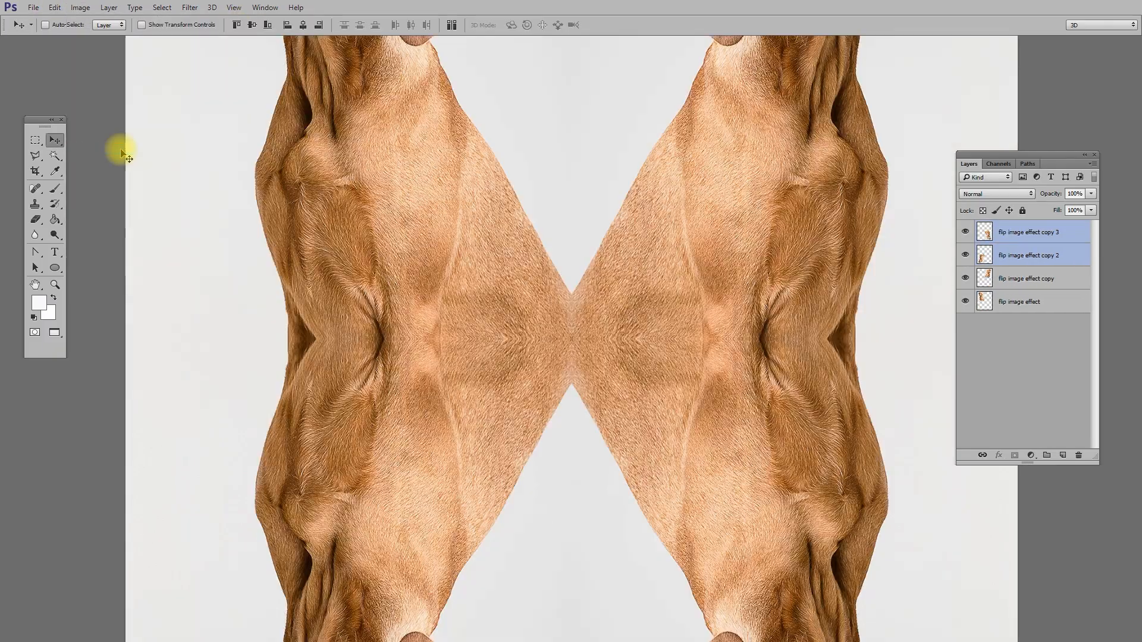
pyautogui.click(1040, 237)
pyautogui.hotkey('ctrl', '0')
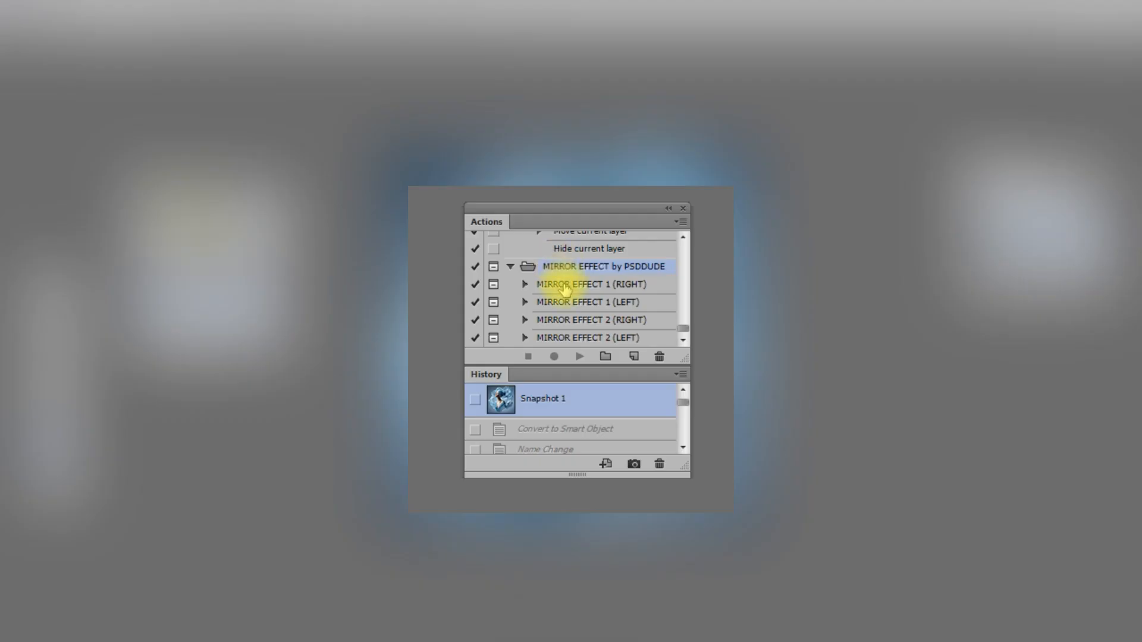
# Run the MIRROR EFFECT 1 (RIGHT) action, resizing the red mirror area to cover the woman's profile and the veil in front of her.
pyautogui.click(579, 356)
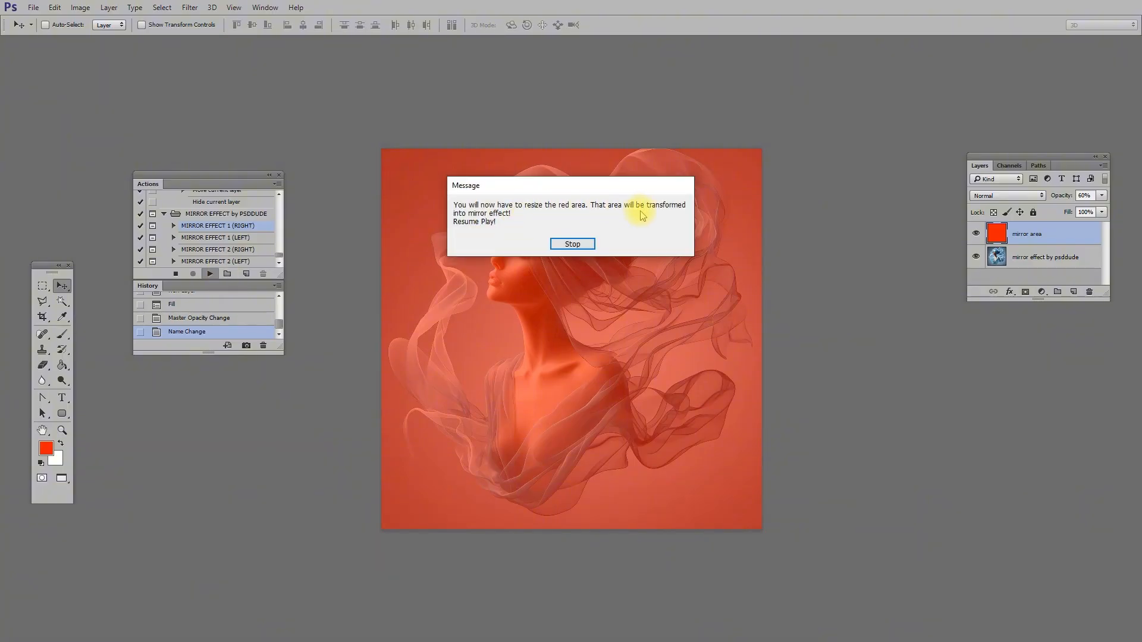
pyautogui.click(571, 245)
pyautogui.click(210, 274)
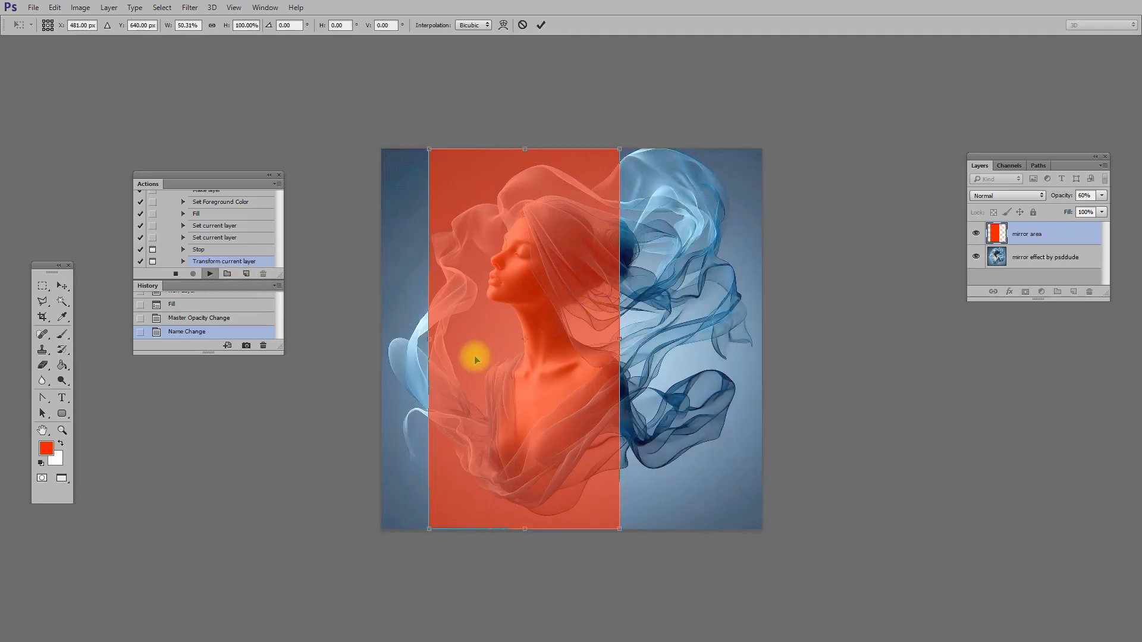
pyautogui.moveTo(429, 340); pyautogui.dragTo(398, 339)
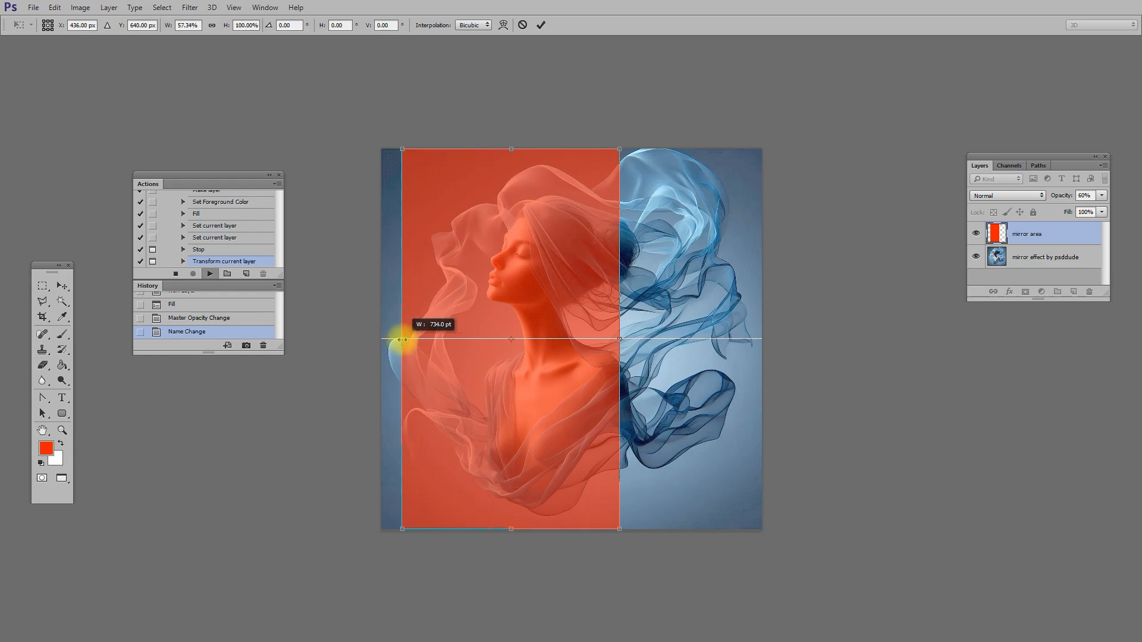
pyautogui.moveTo(620, 339); pyautogui.dragTo(610, 336)
pyautogui.press('Return')
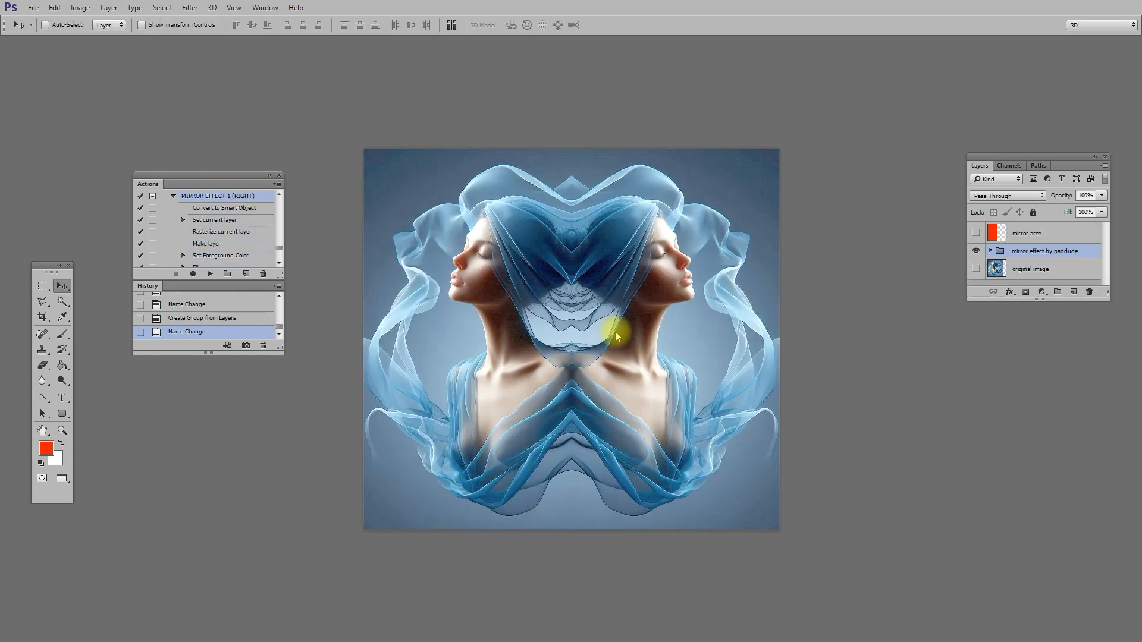
# Restore the original image from Snapshot 1 in the history and collapse the MIRROR EFFECT 1 (RIGHT) action.
pyautogui.moveTo(280, 322); pyautogui.dragTo(281, 299)
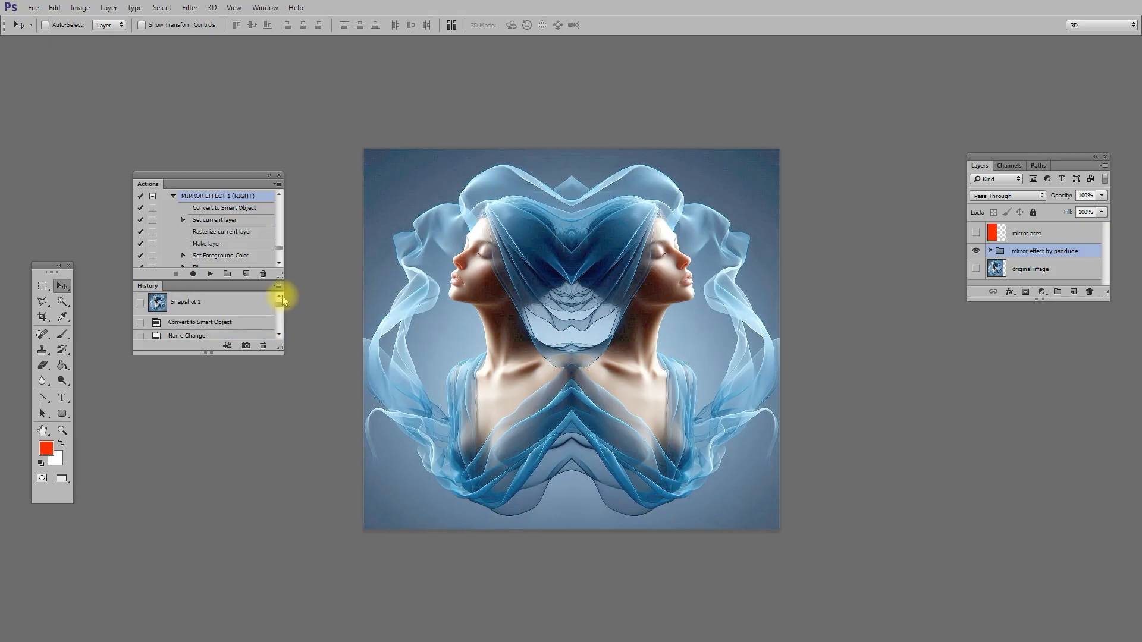
pyautogui.click(185, 302)
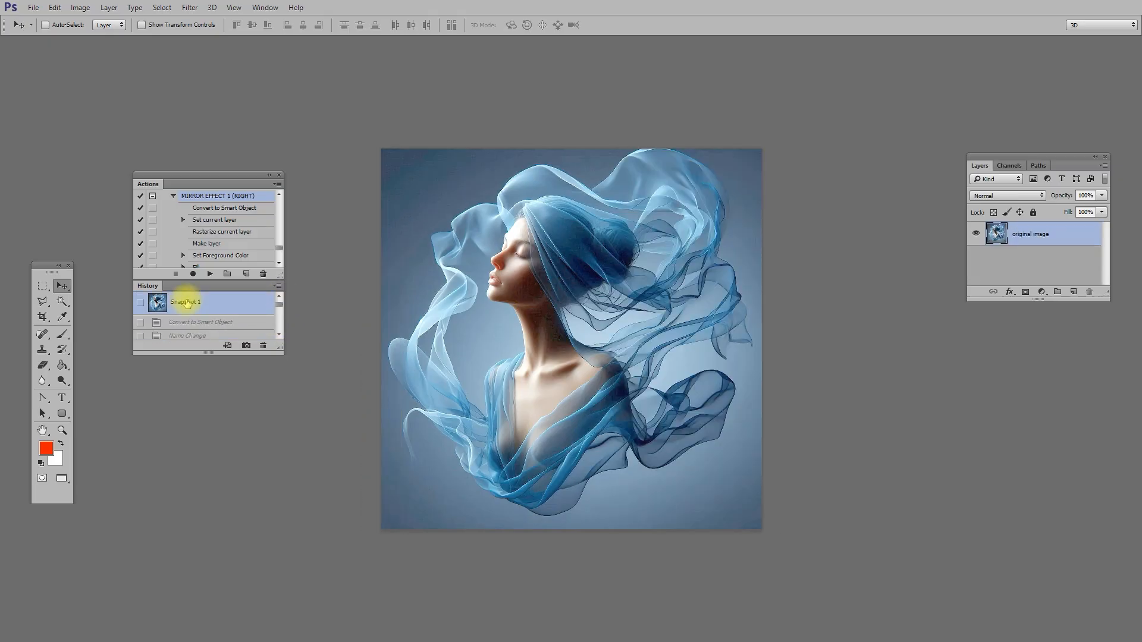
pyautogui.click(173, 196)
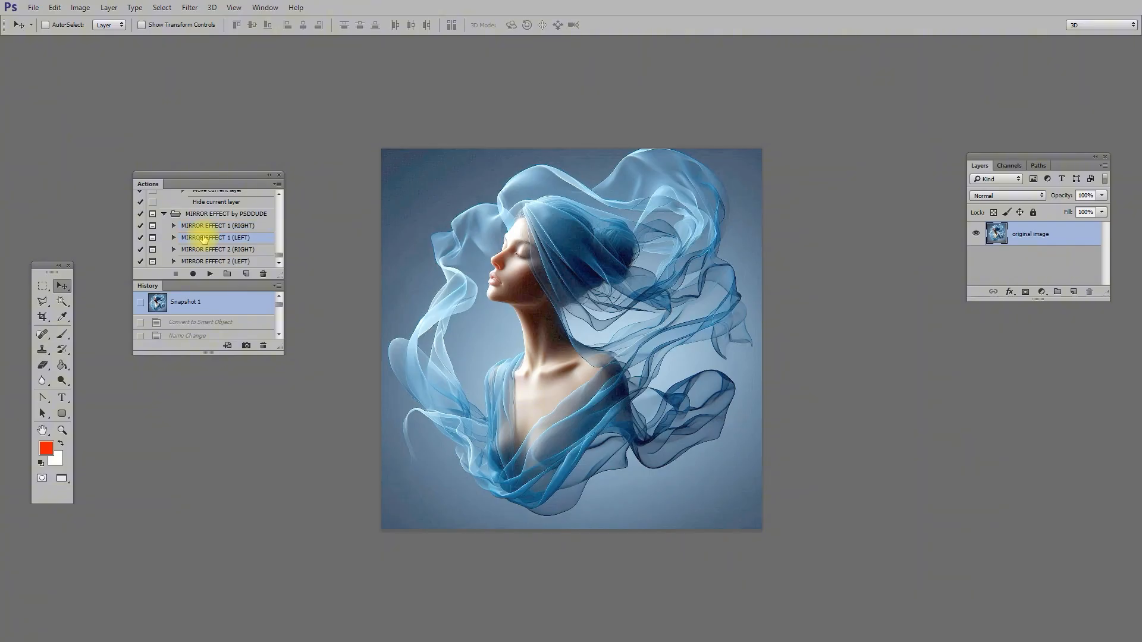
# Run the MIRROR EFFECT 1 (LEFT) action, resizing the red mirror area to span from the woman's profile to the outer edge of the veil behind her.
pyautogui.click(210, 274)
pyautogui.press('Return')
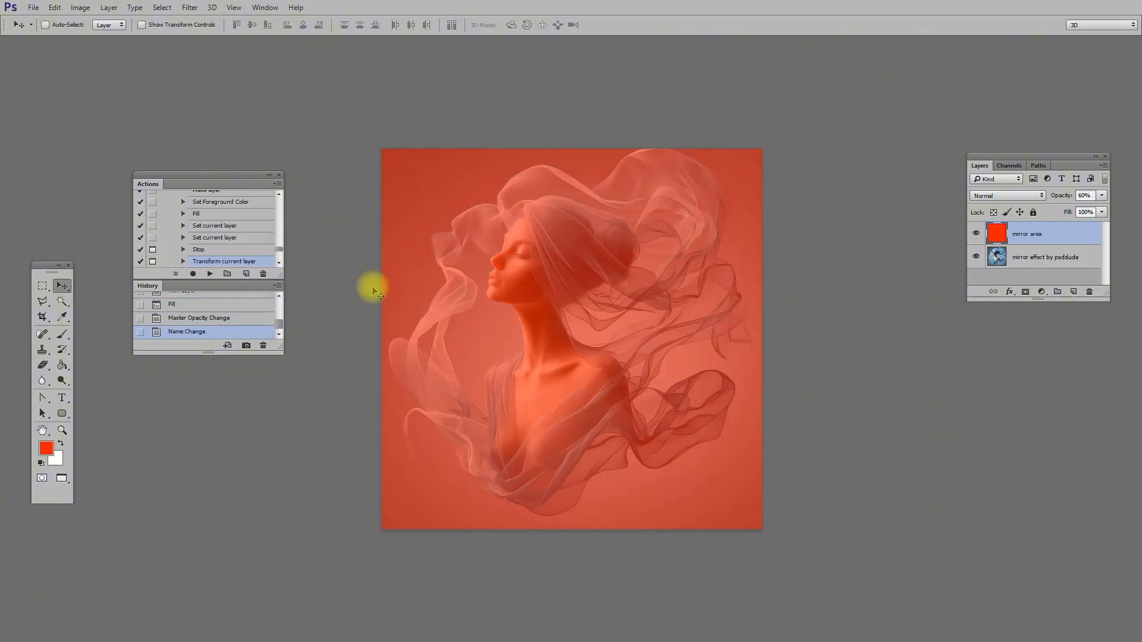
pyautogui.click(210, 273)
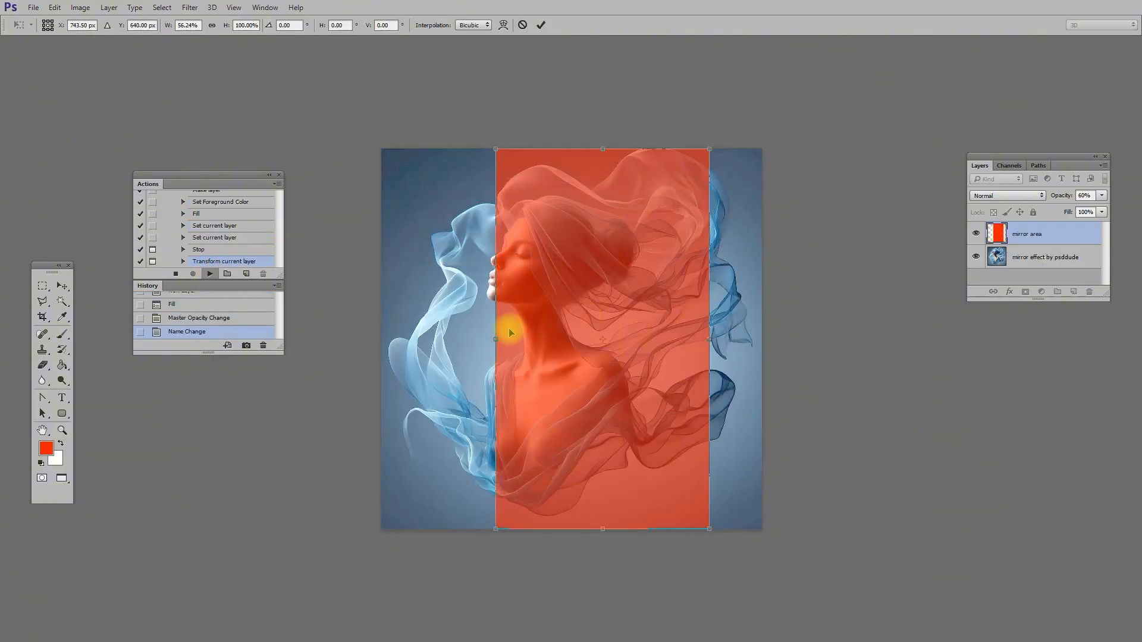
pyautogui.moveTo(496, 338); pyautogui.dragTo(486, 335)
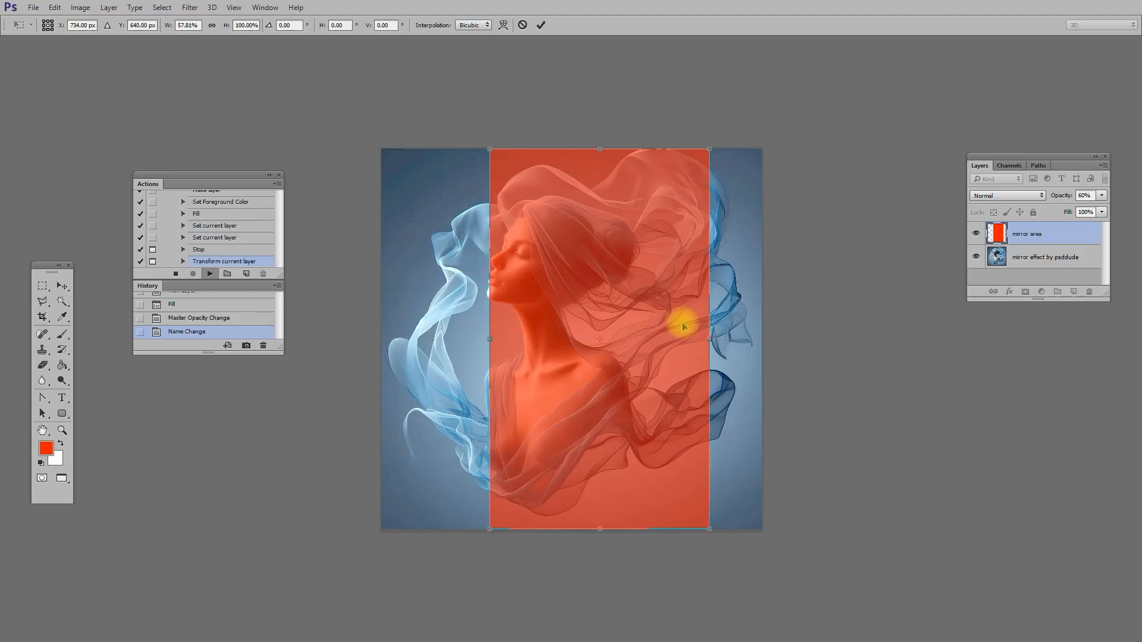
pyautogui.moveTo(711, 339); pyautogui.dragTo(743, 339)
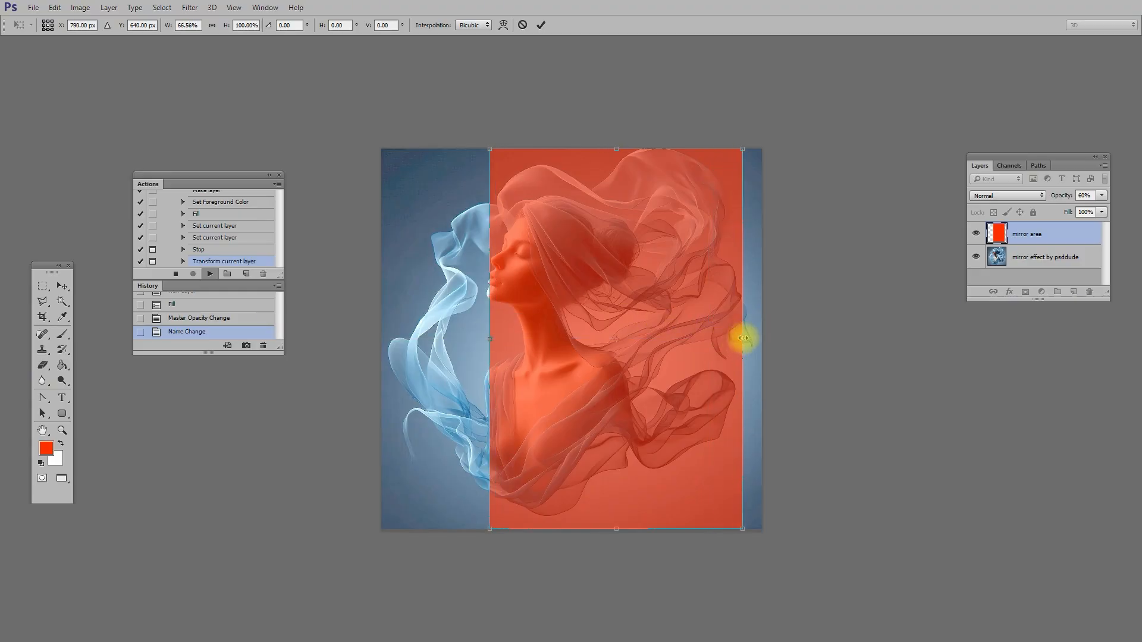
pyautogui.press('Return')
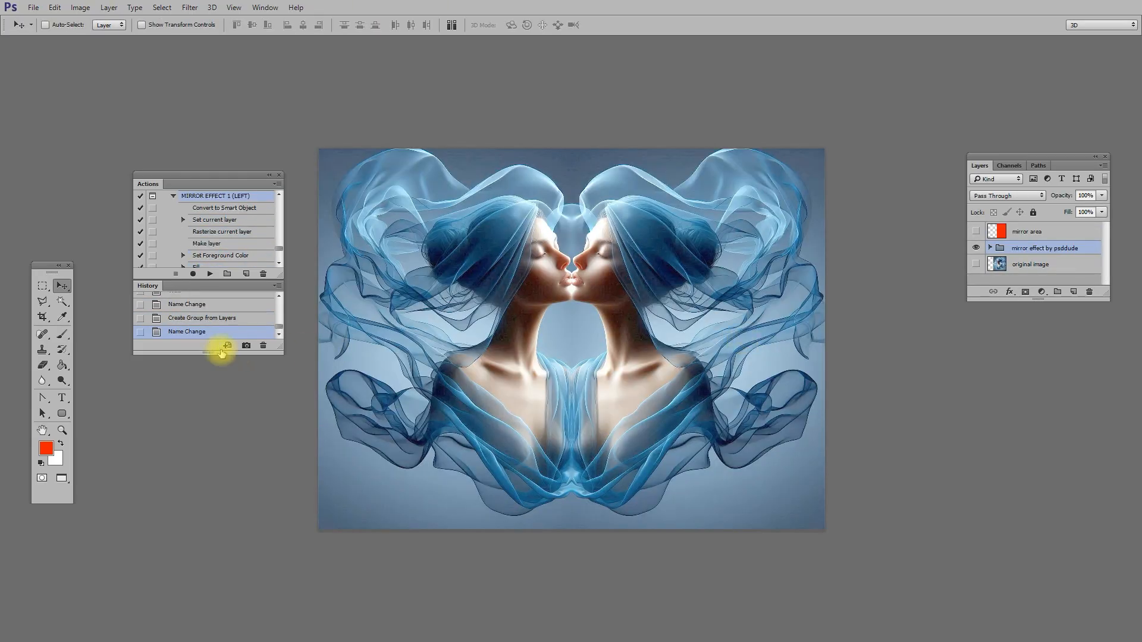
# Restore the original image from Snapshot 1 in the history and collapse the MIRROR EFFECT 1 (LEFT) action.
pyautogui.moveTo(280, 326); pyautogui.dragTo(276, 298)
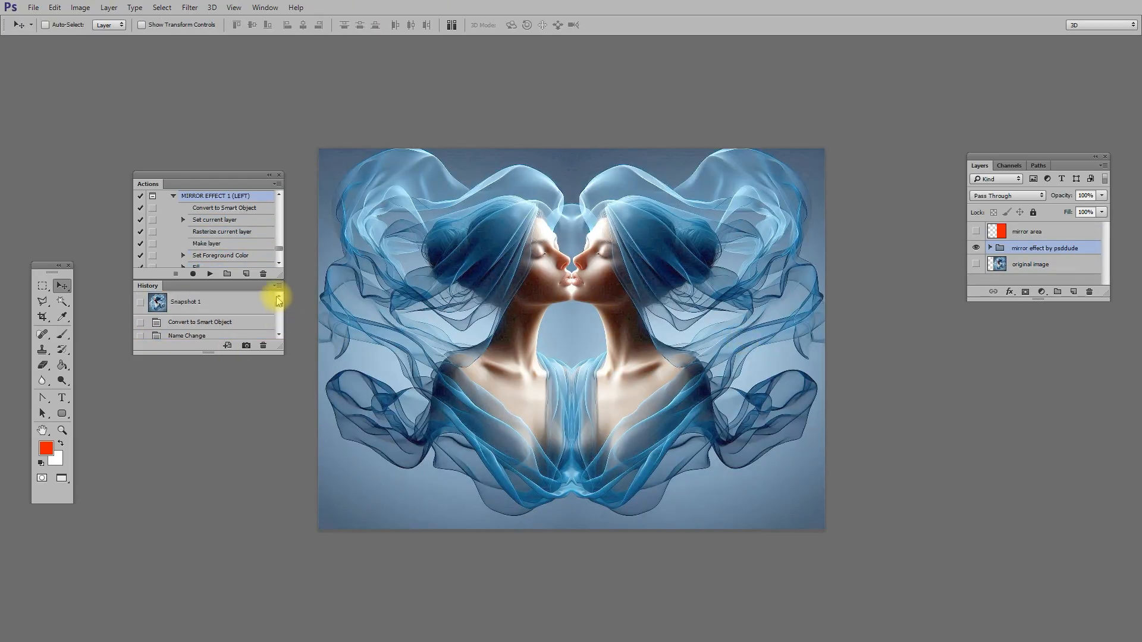
pyautogui.click(204, 303)
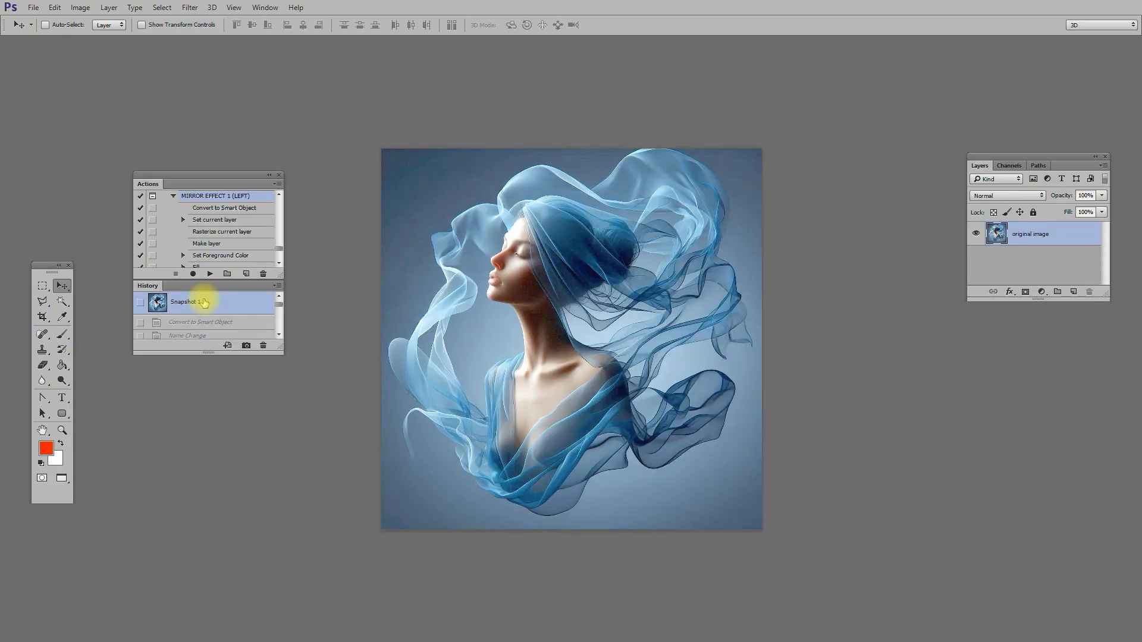
pyautogui.click(172, 195)
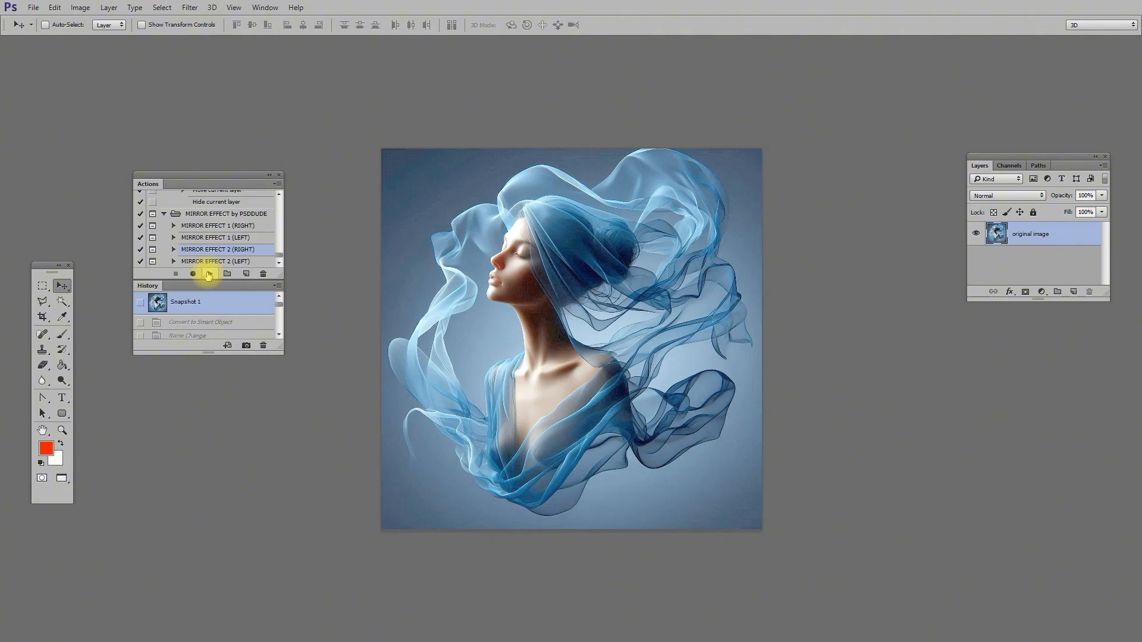
# Run the MIRROR EFFECT 2 (RIGHT) action, sizing the red mirror area to 62.73% width and 66.25% height from the image's upper-left corner.
pyautogui.click(209, 275)
pyautogui.click(570, 243)
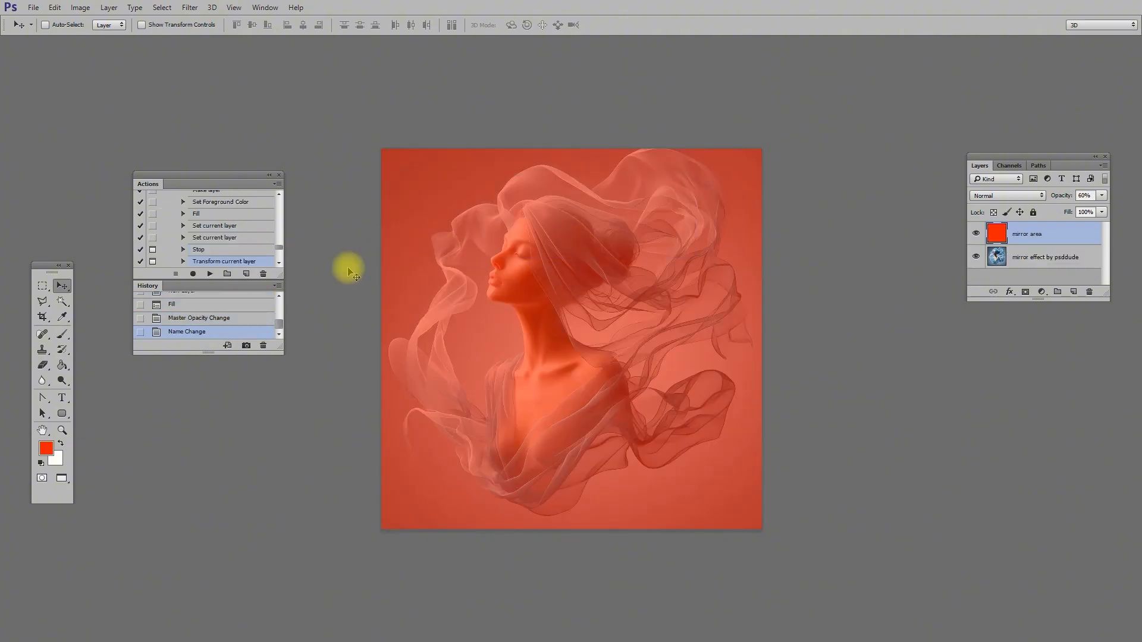
pyautogui.click(210, 273)
pyautogui.moveTo(430, 341); pyautogui.dragTo(382, 339)
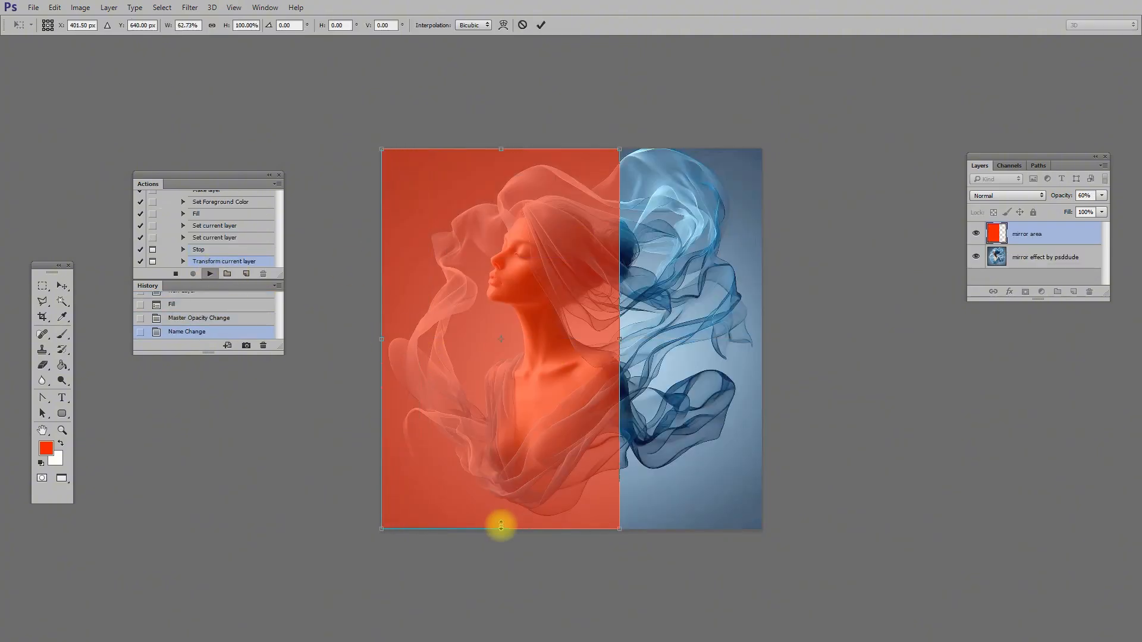
pyautogui.moveTo(501, 526); pyautogui.dragTo(495, 400)
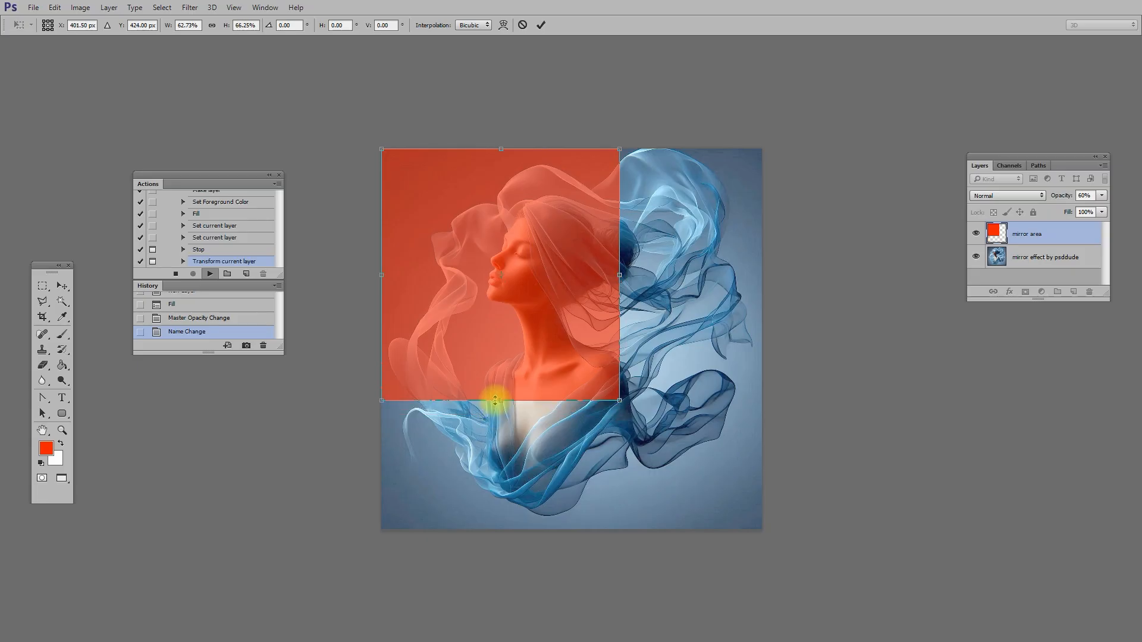
pyautogui.press('Return')
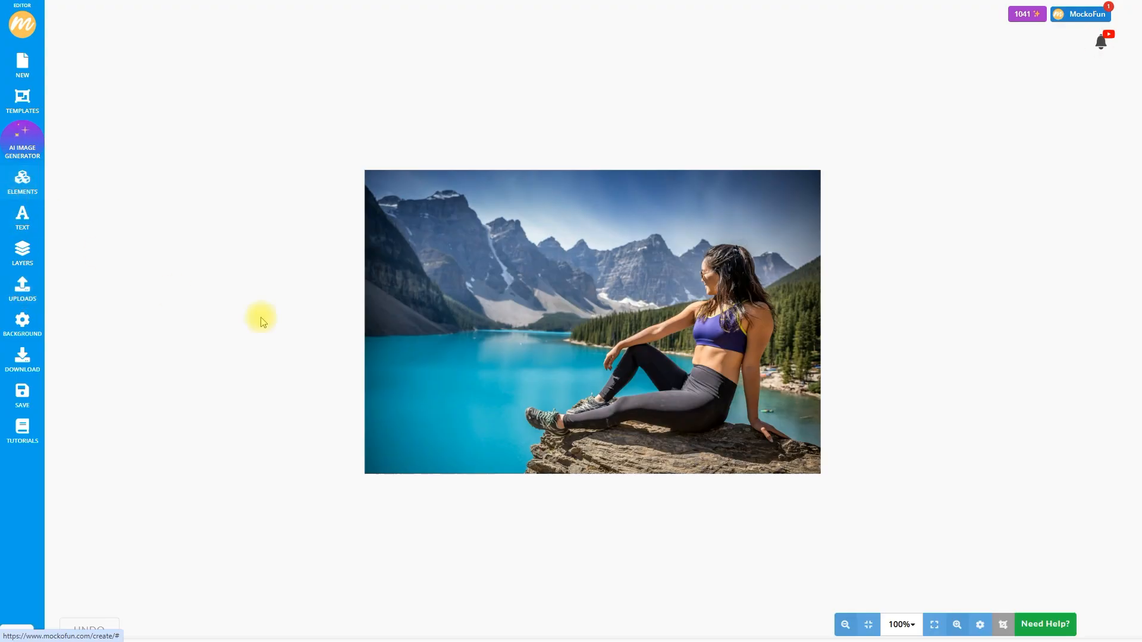
# In MockoFun, flip the lake photo horizontally and vertically, and reverse both flips to restore its original orientation.
pyautogui.click(468, 370)
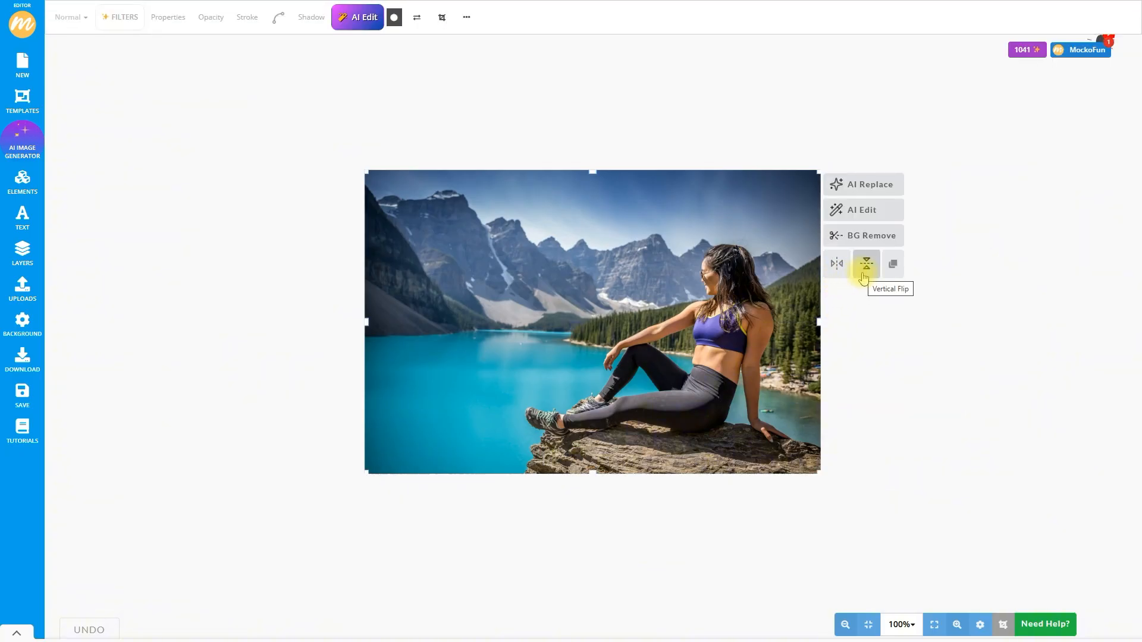
pyautogui.click(841, 274)
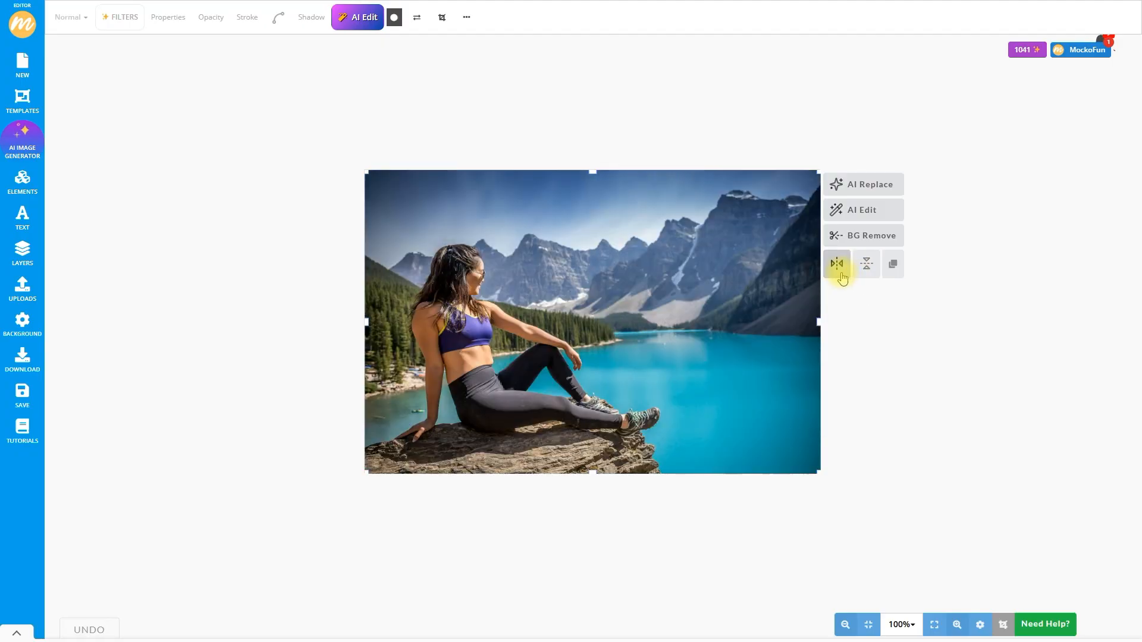
pyautogui.click(865, 275)
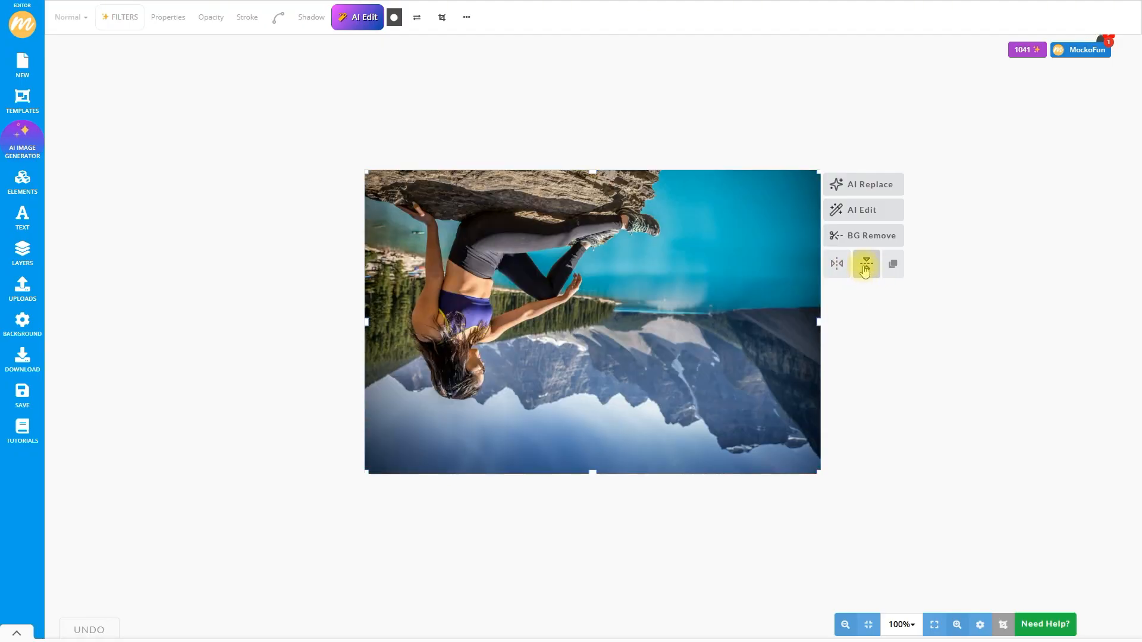
pyautogui.click(865, 271)
pyautogui.click(837, 265)
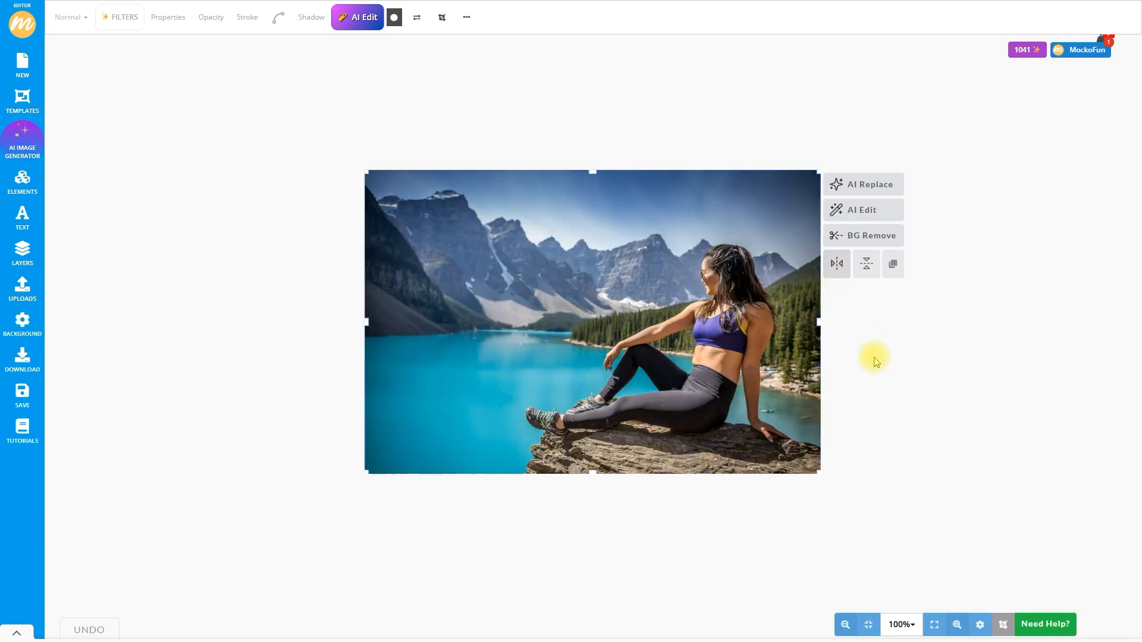
pyautogui.click(905, 388)
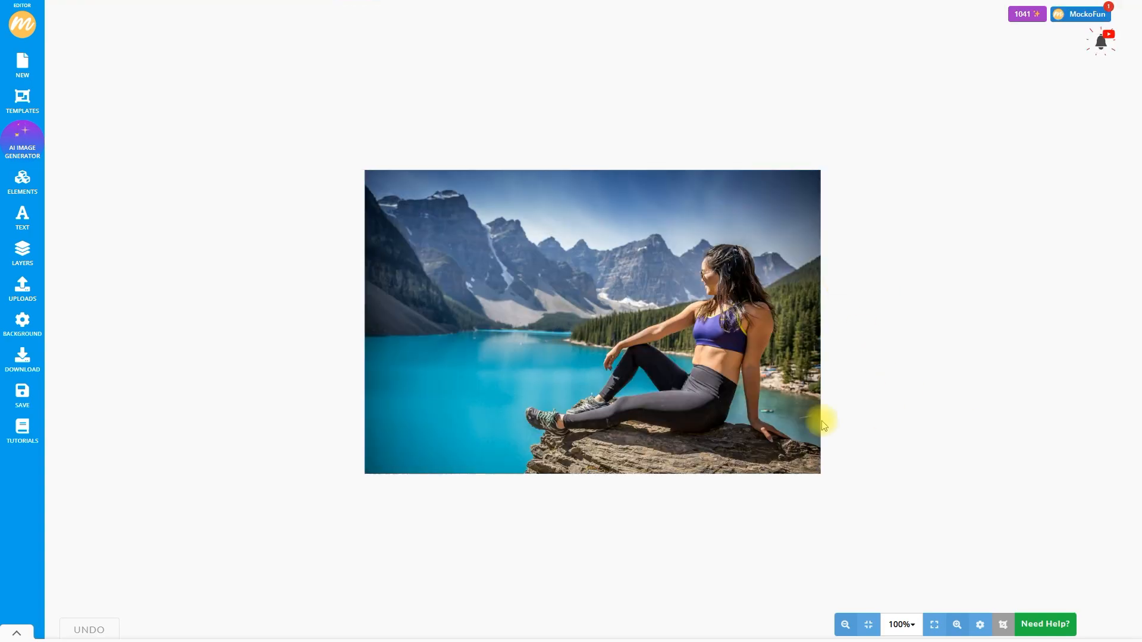
# Scale the lake photo down slightly and crop both of its sides so the right edge cuts through the woman's back.
pyautogui.click(741, 415)
pyautogui.moveTo(366, 172); pyautogui.dragTo(398, 186)
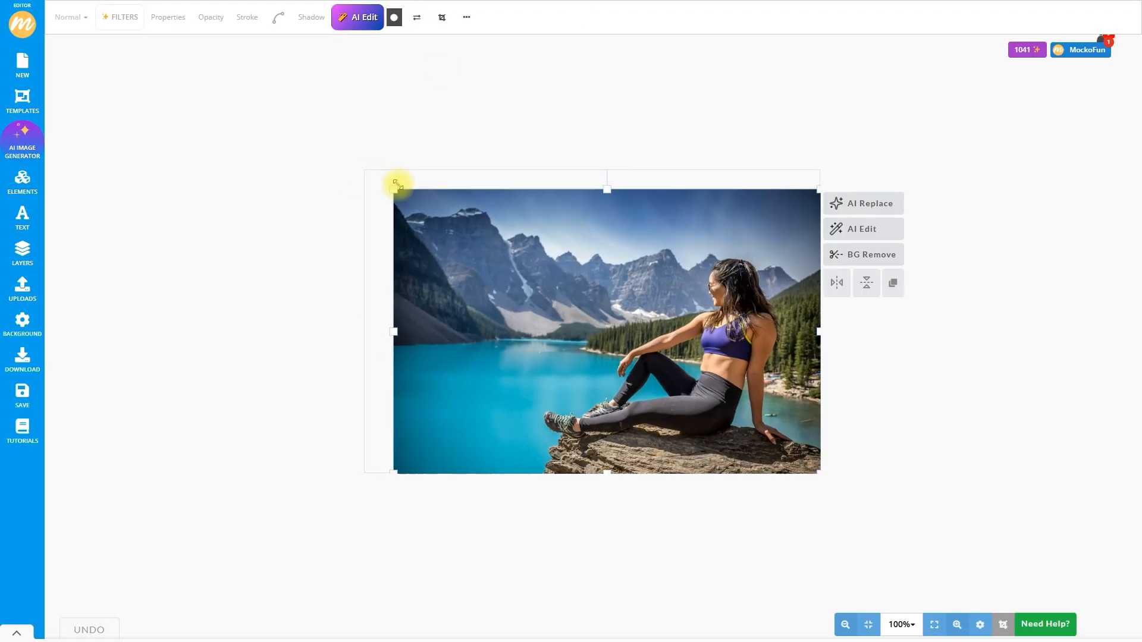
pyautogui.click(441, 17)
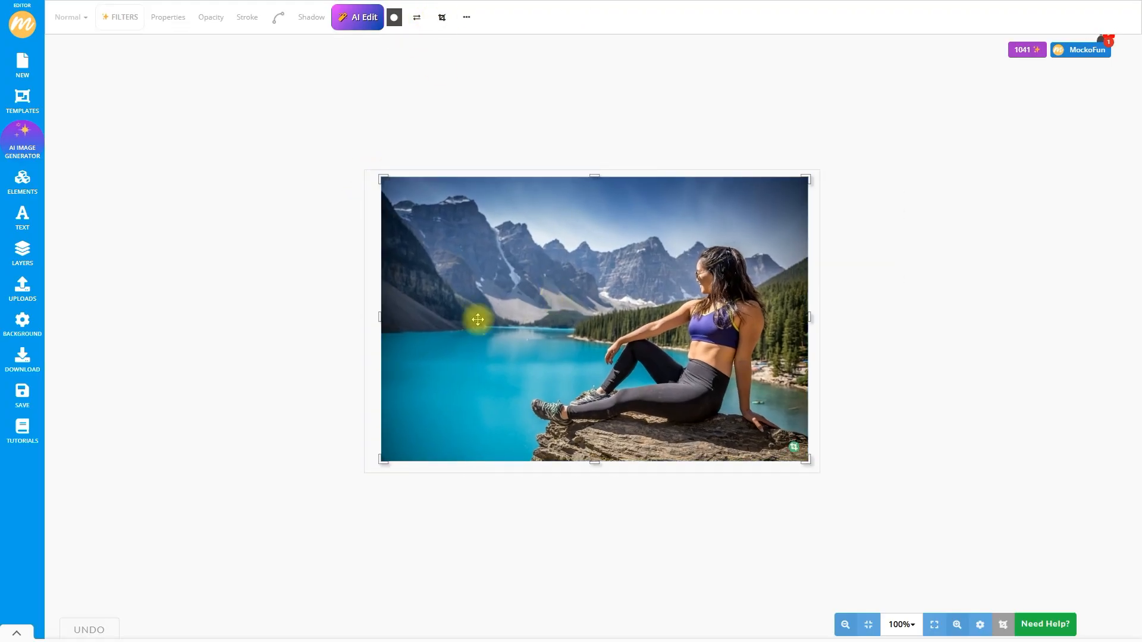
pyautogui.moveTo(381, 318); pyautogui.dragTo(474, 319)
pyautogui.moveTo(809, 315); pyautogui.dragTo(734, 314)
pyautogui.click(723, 449)
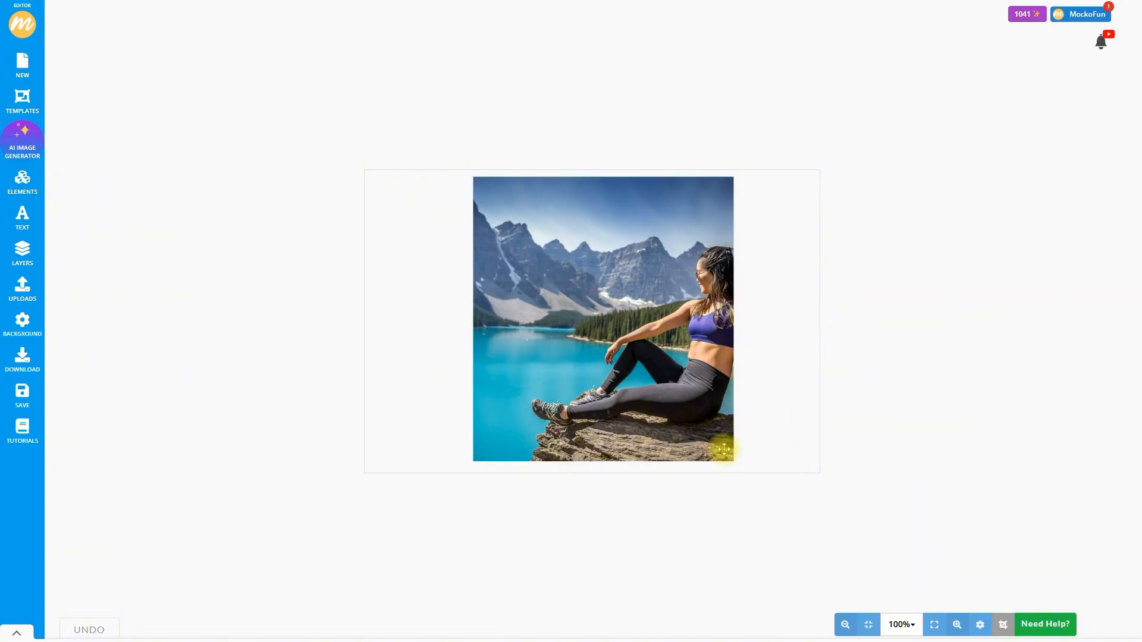
# Move the cropped photo to the canvas's left side and place a horizontally flipped copy flush against its right edge, level with the original.
pyautogui.moveTo(609, 378); pyautogui.dragTo(512, 375)
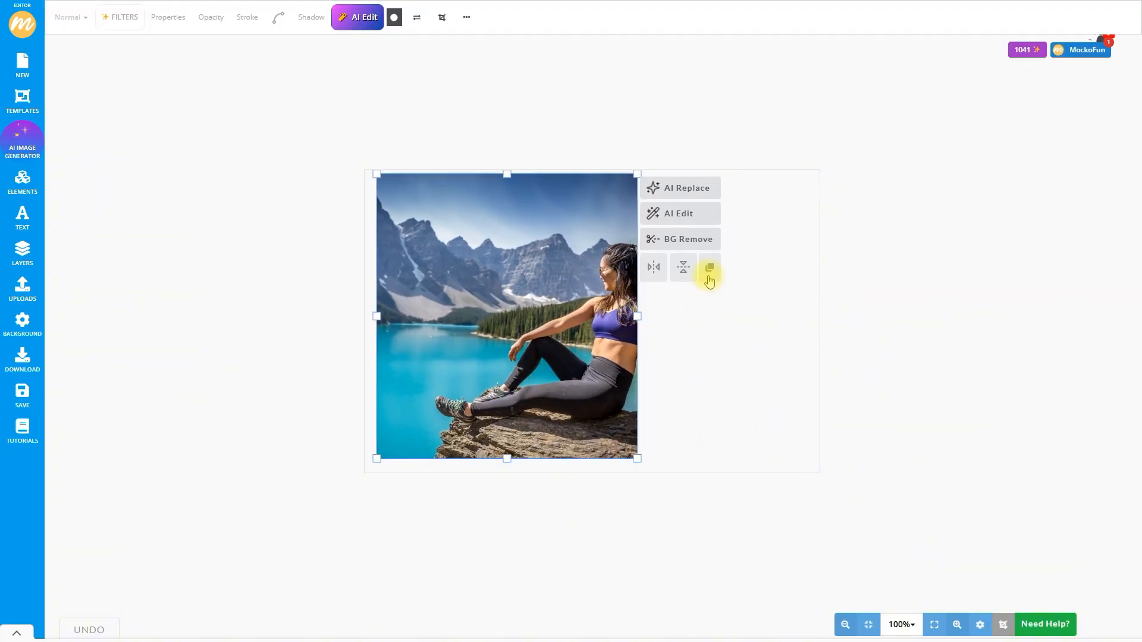
pyautogui.click(655, 271)
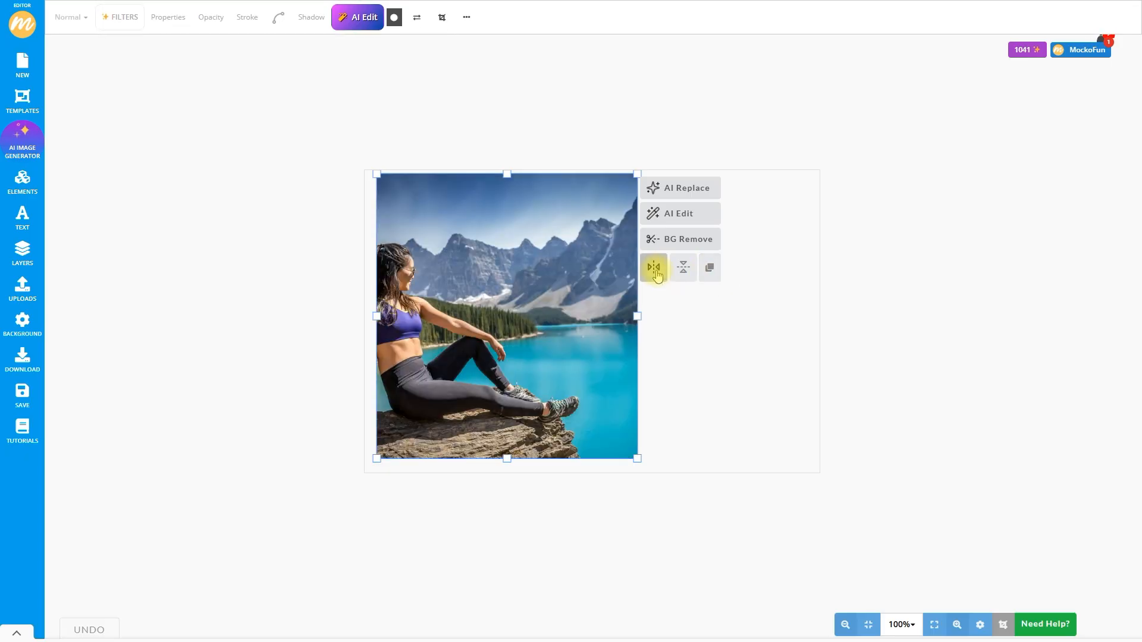
pyautogui.moveTo(449, 335); pyautogui.dragTo(710, 335)
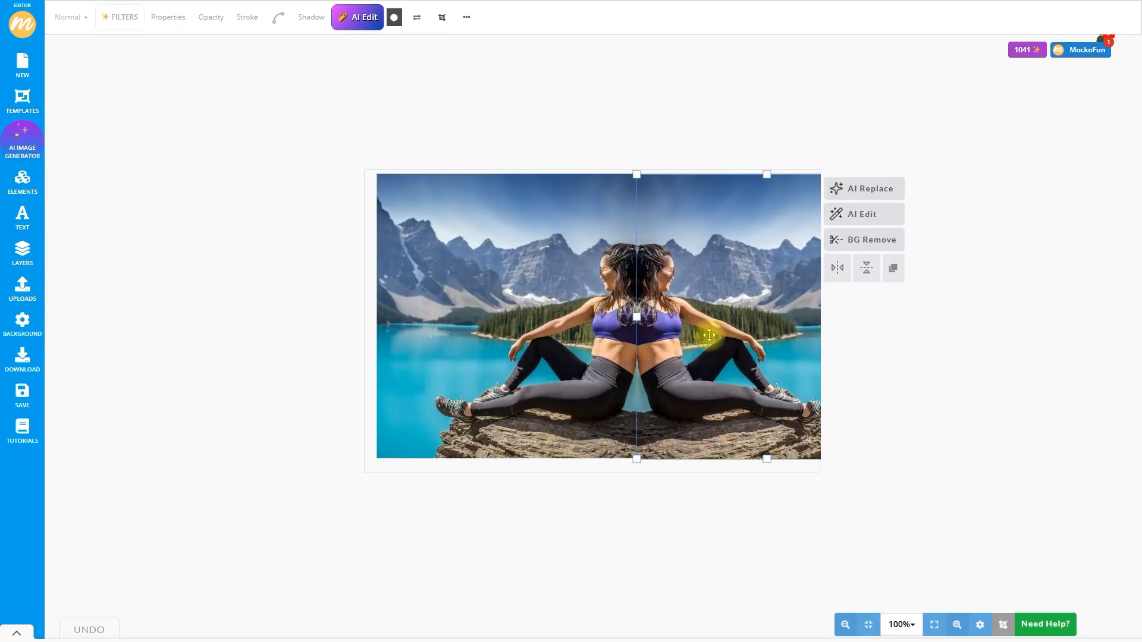
pyautogui.press('Up')
pyautogui.press('Up')
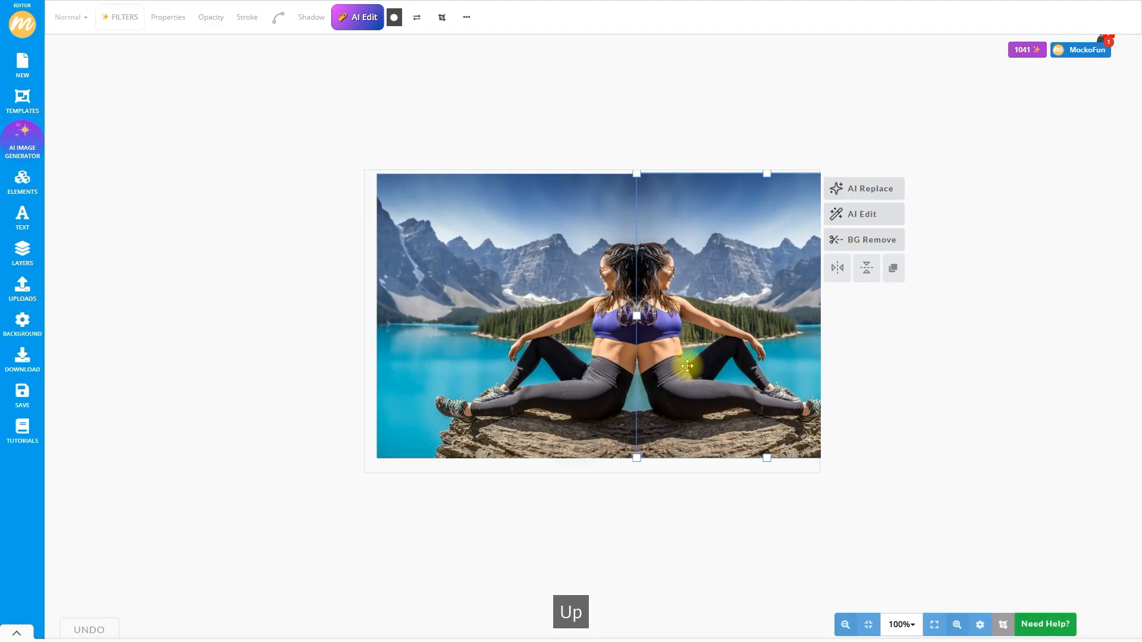
pyautogui.click(877, 374)
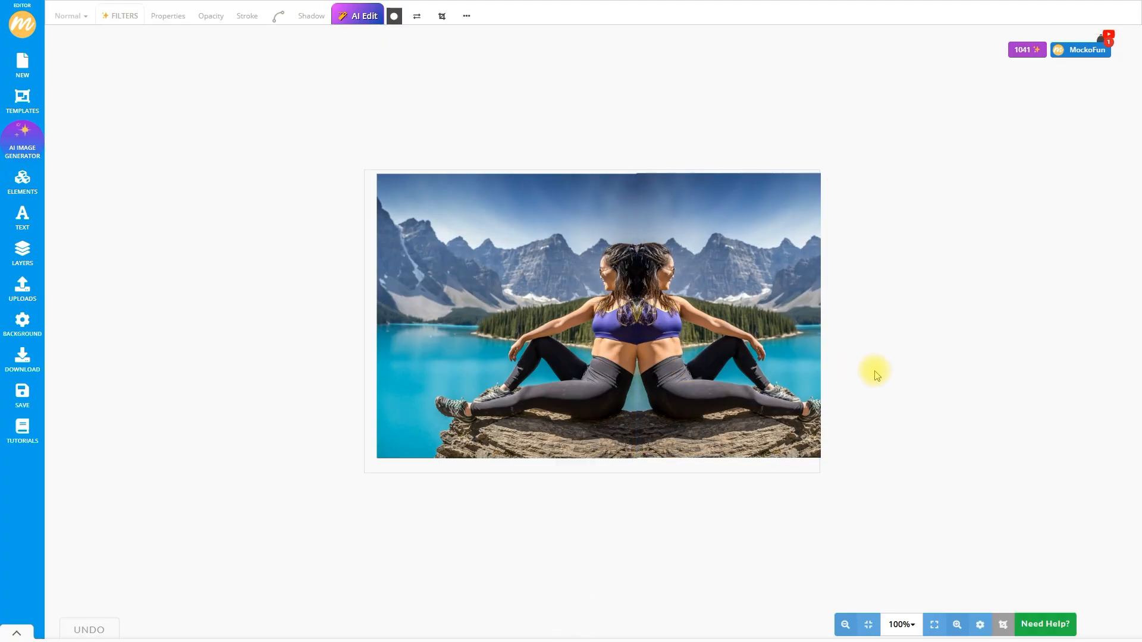
# Duplicate the left photo, flip the copy vertically and place it directly beneath the original.
pyautogui.click(586, 372)
pyautogui.click(712, 266)
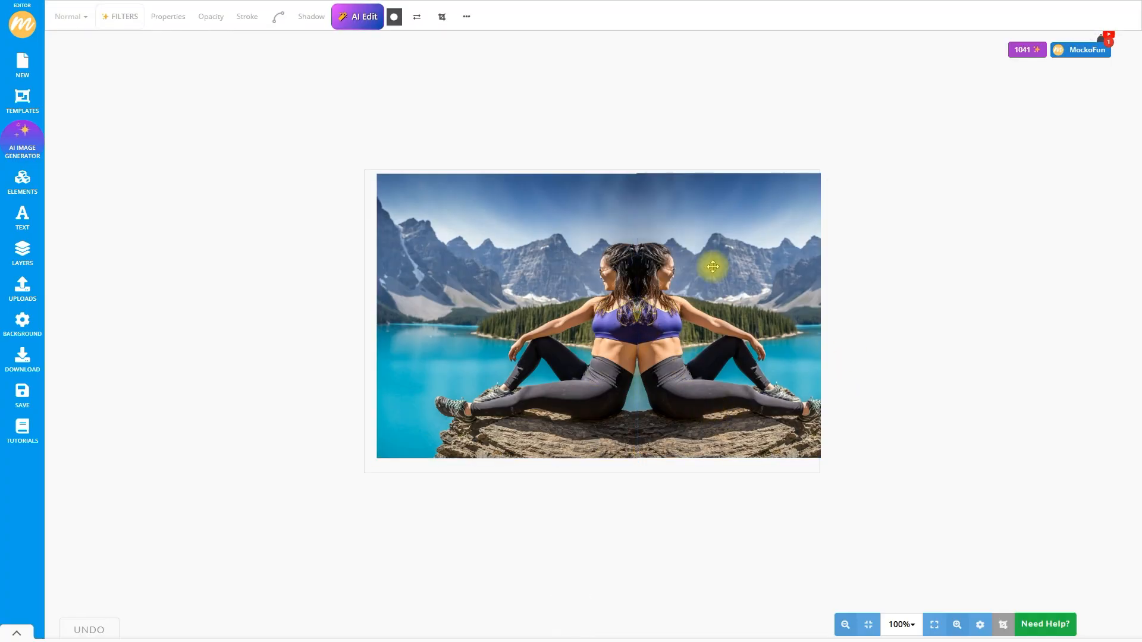
pyautogui.click(685, 267)
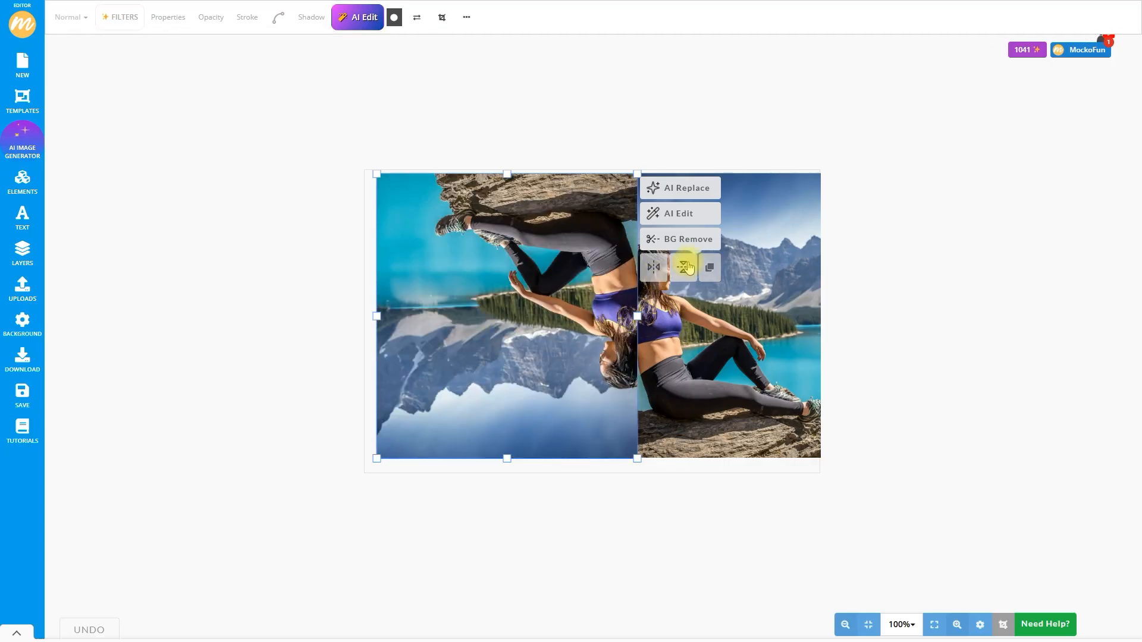
pyautogui.moveTo(527, 298); pyautogui.dragTo(529, 593)
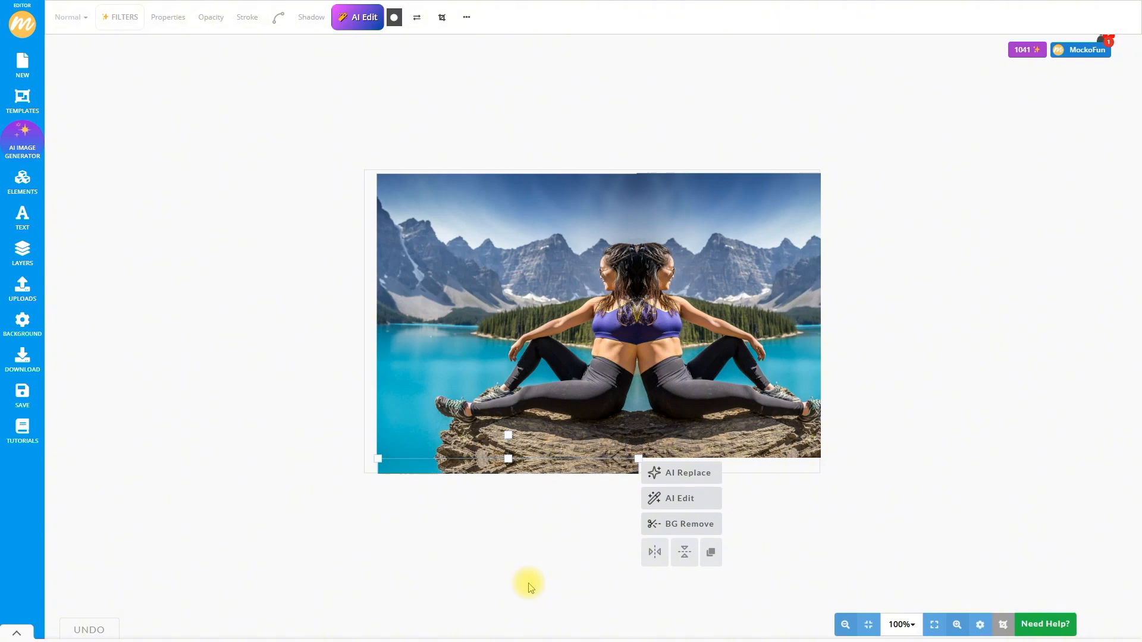
pyautogui.click(540, 580)
# Place a vertically flipped copy of the right photo directly beneath it and trim the canvas to the content.
pyautogui.click(679, 394)
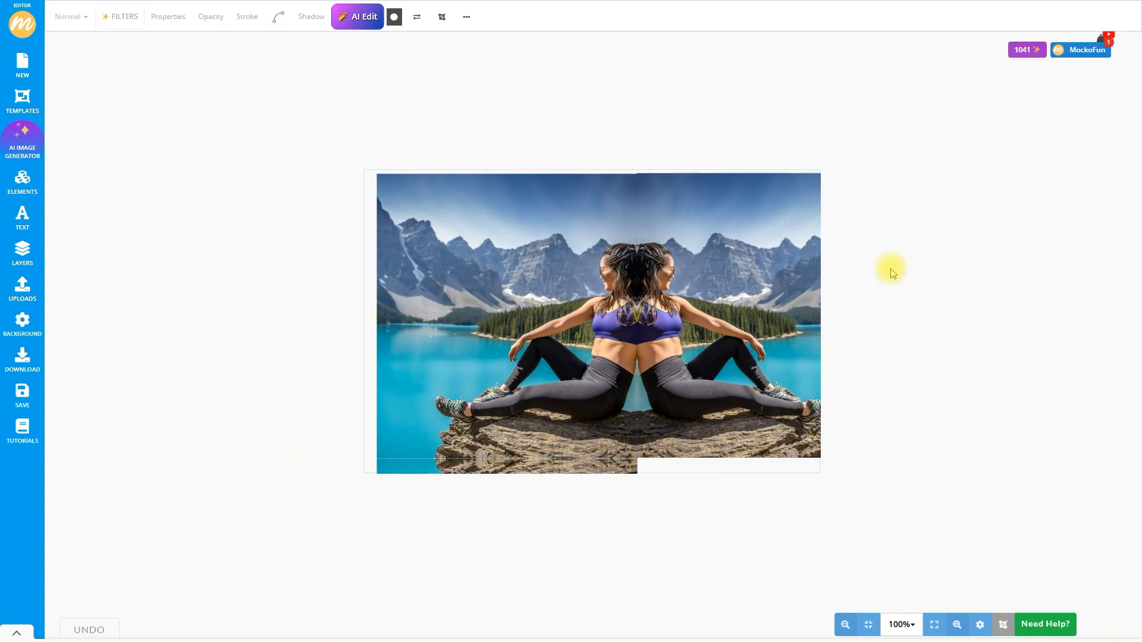
pyautogui.click(867, 268)
pyautogui.moveTo(739, 280); pyautogui.dragTo(739, 570)
pyautogui.click(739, 569)
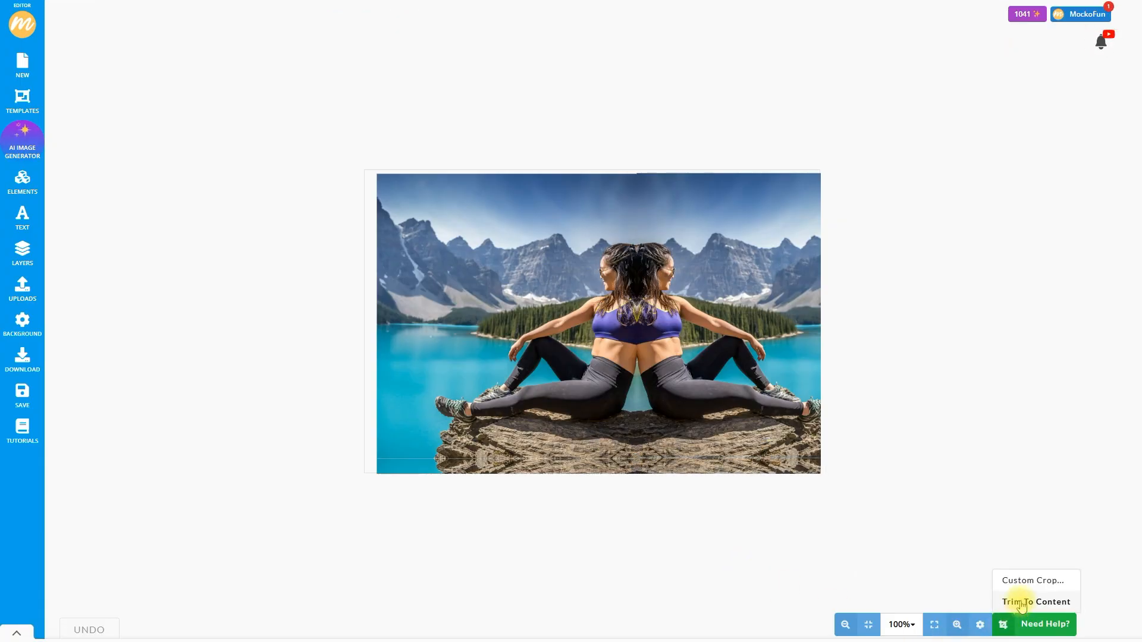
pyautogui.click(1022, 606)
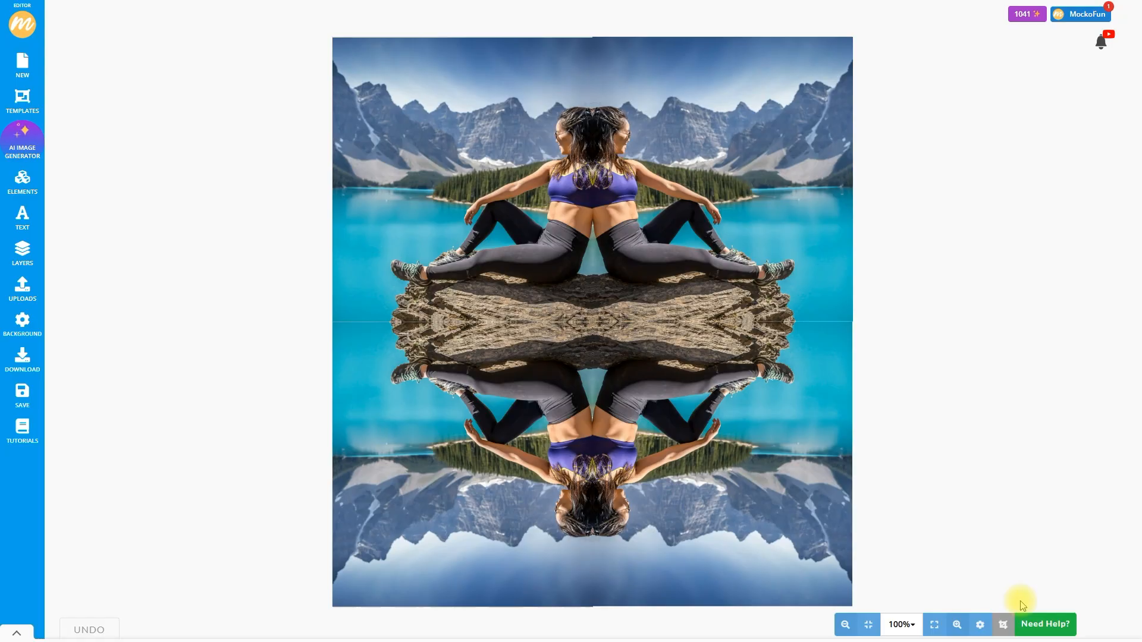